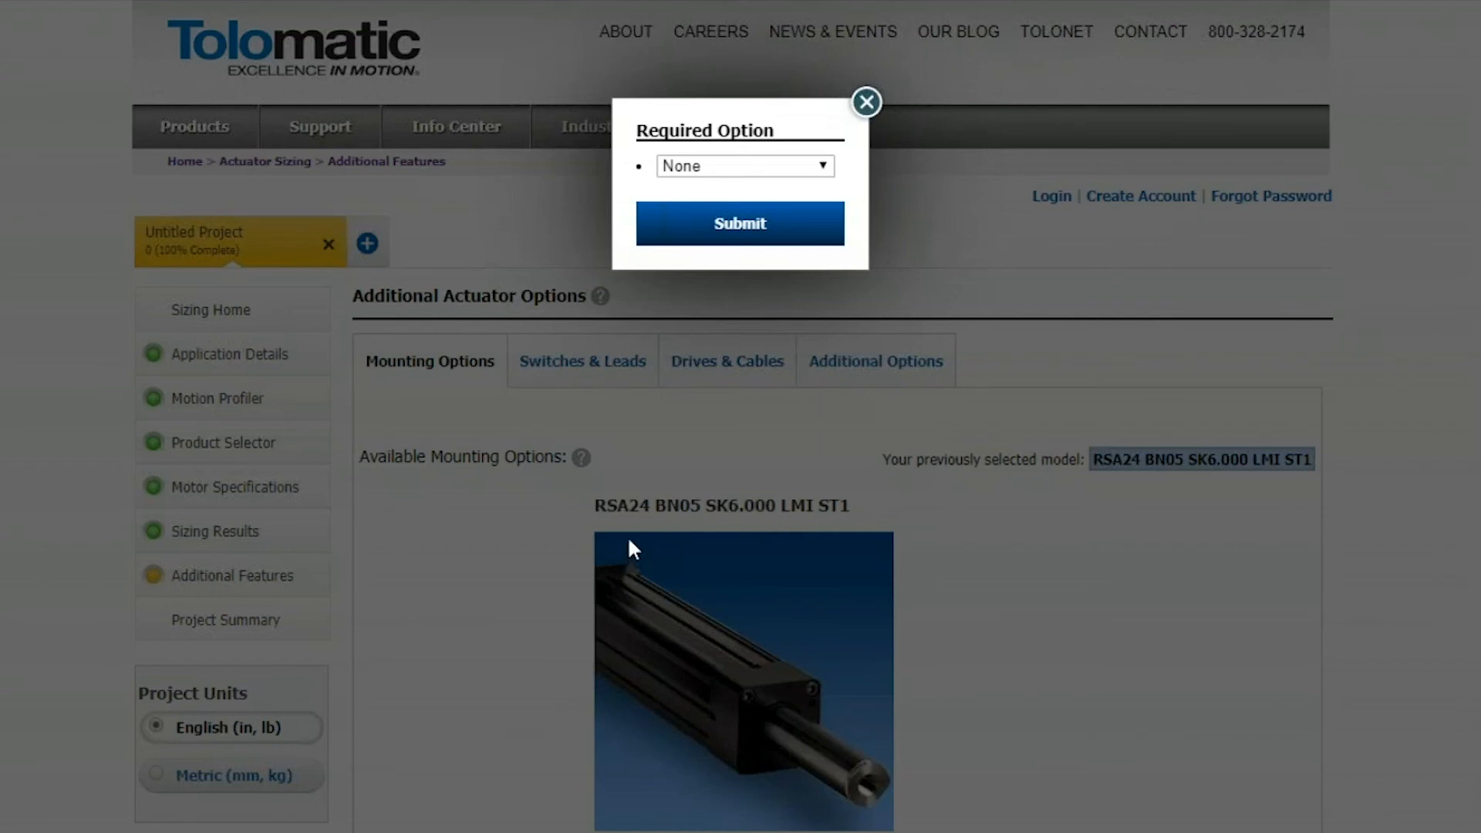
Return to the sizing results and continue to the additional features with the RSA24 BN05 SK6.000 LMI ST1 actuator selected
click(274, 530)
click(264, 535)
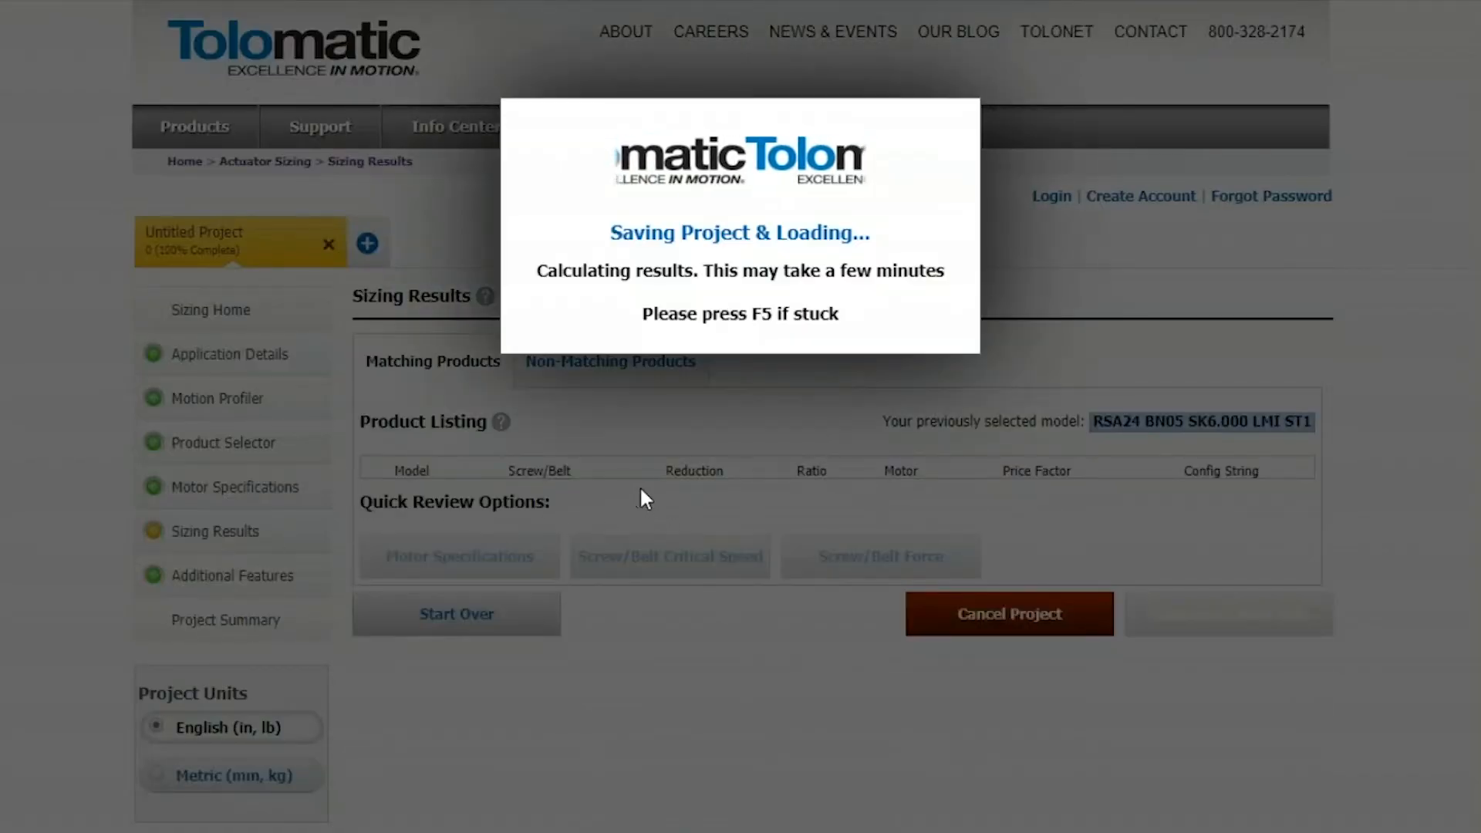
scroll(757, 569, down, 2)
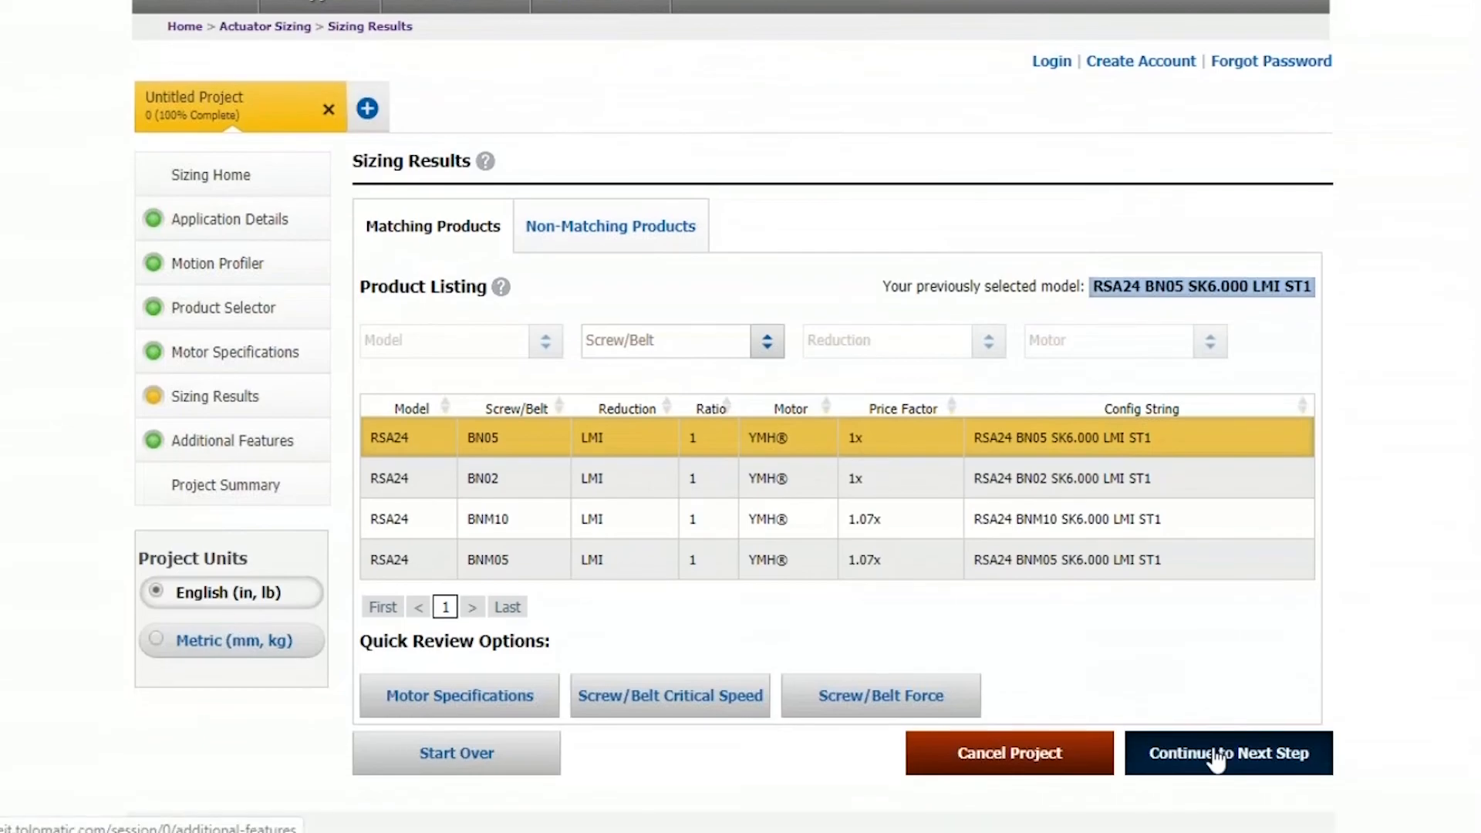
click(1218, 794)
scroll(1083, 622, up, 1)
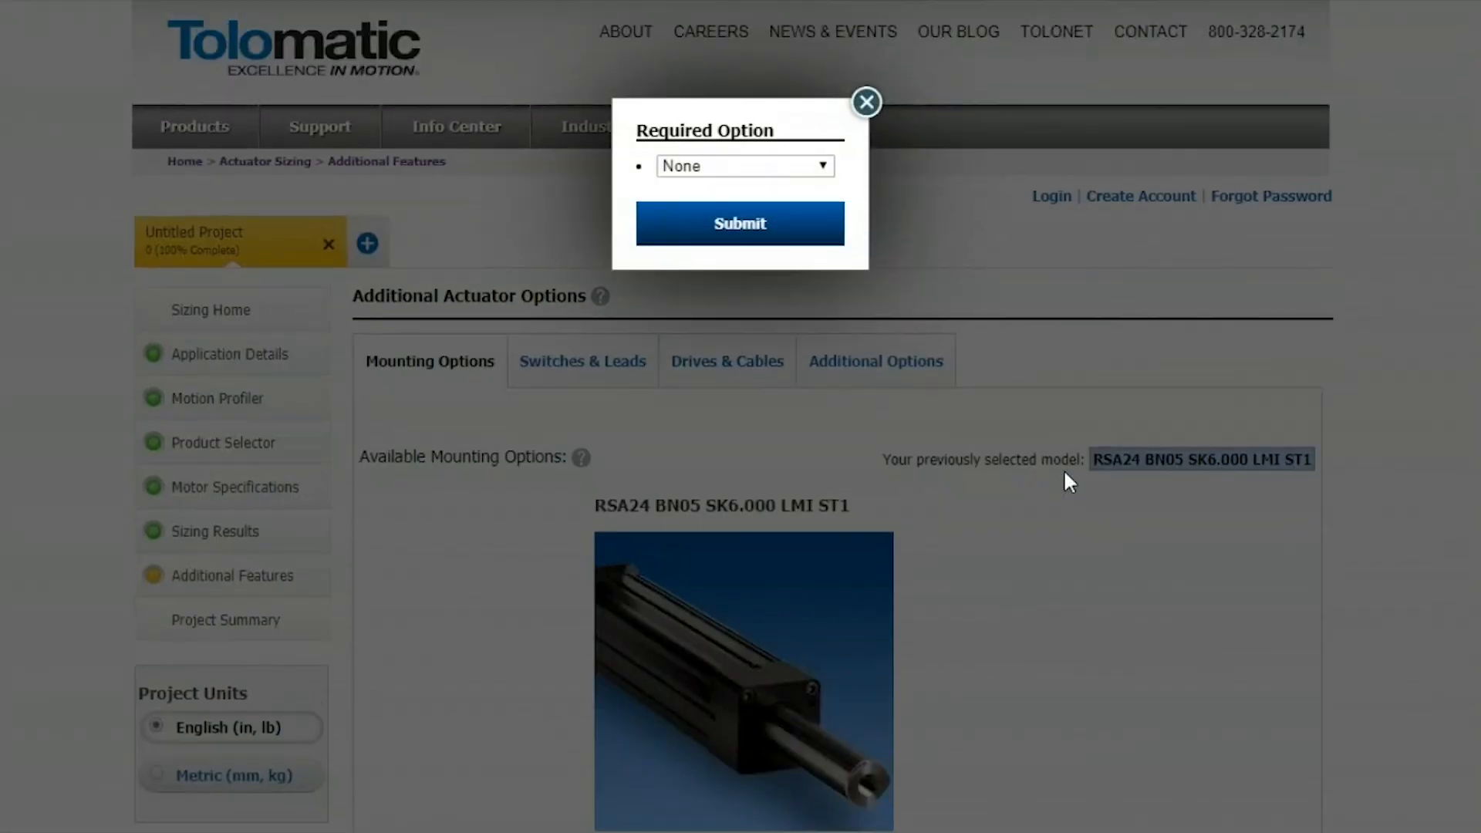
Submit YM: Your Motor Here as the required motor option and 01: ALLEN BRADLEY as the motor manufacturer
click(809, 169)
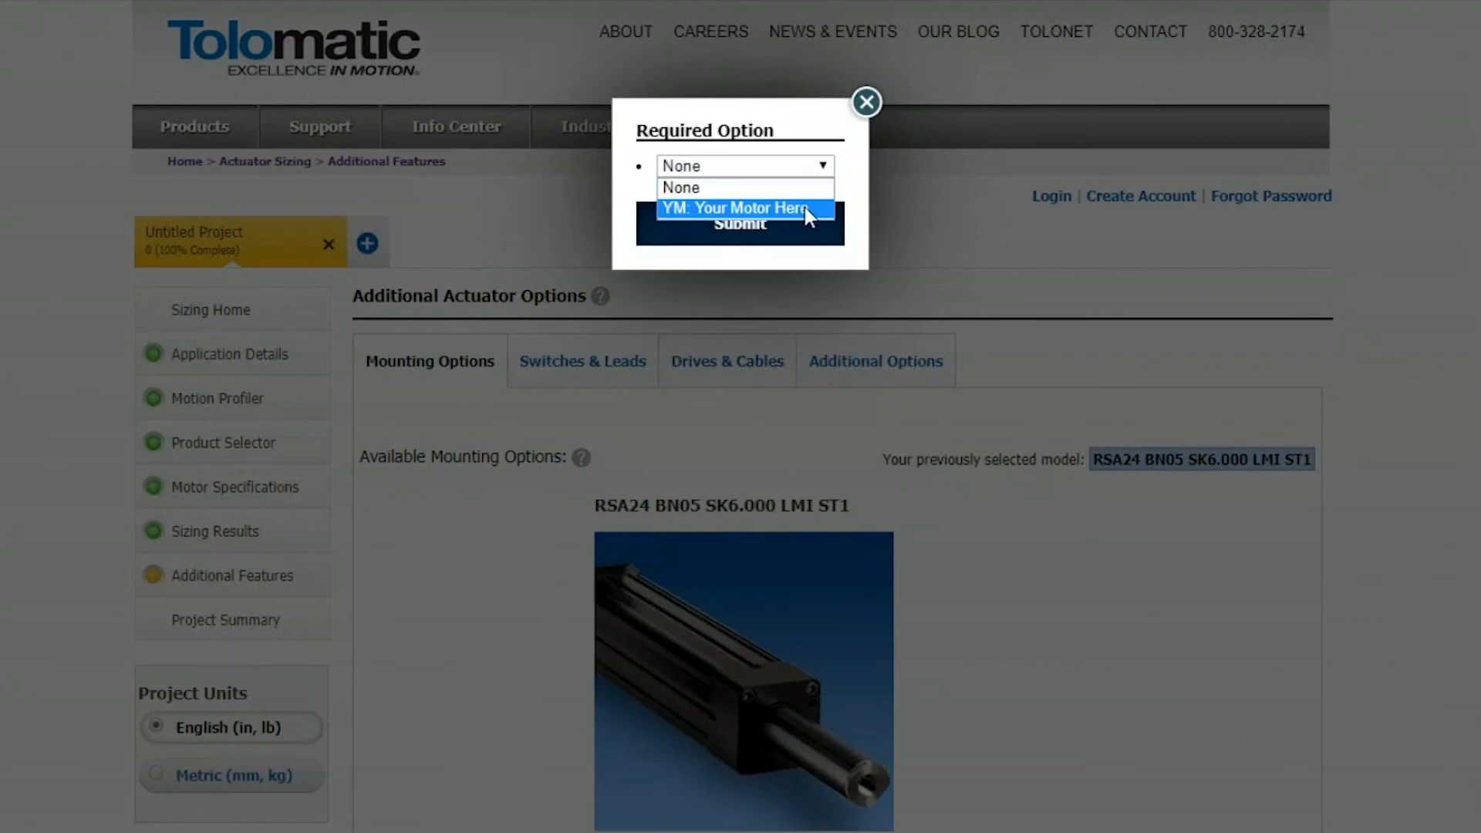
click(804, 207)
click(796, 220)
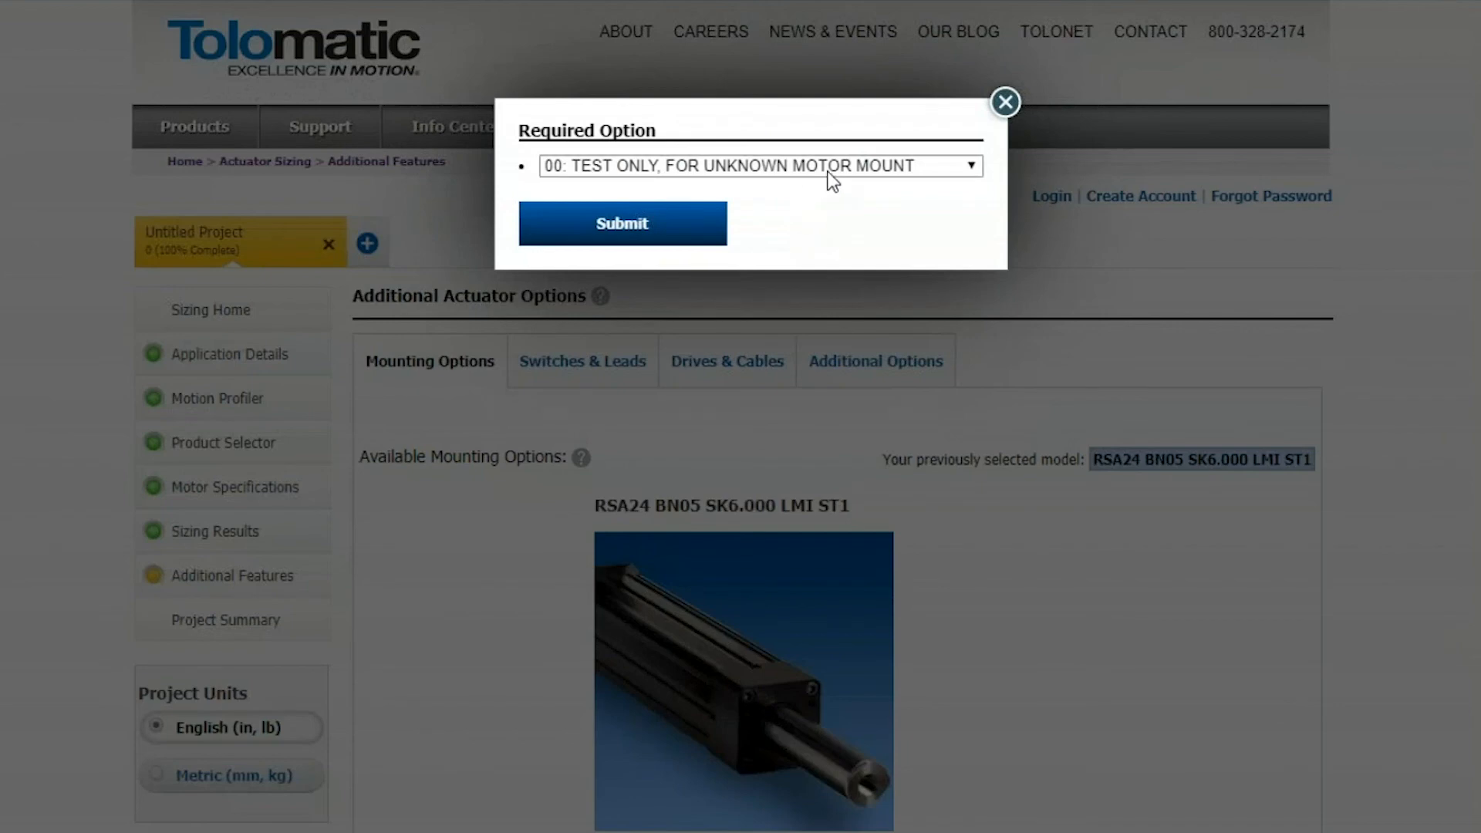
click(830, 178)
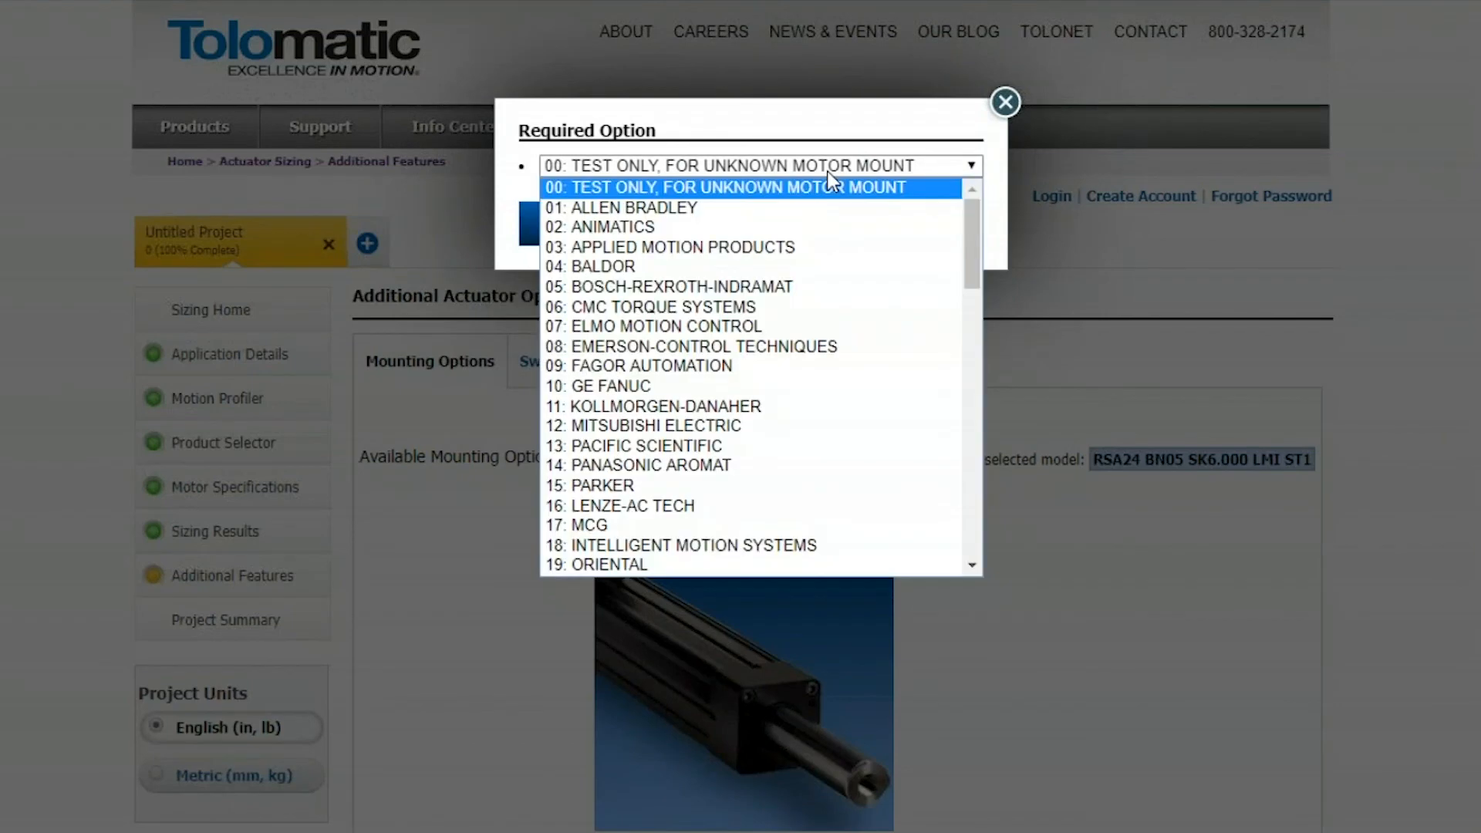
click(818, 213)
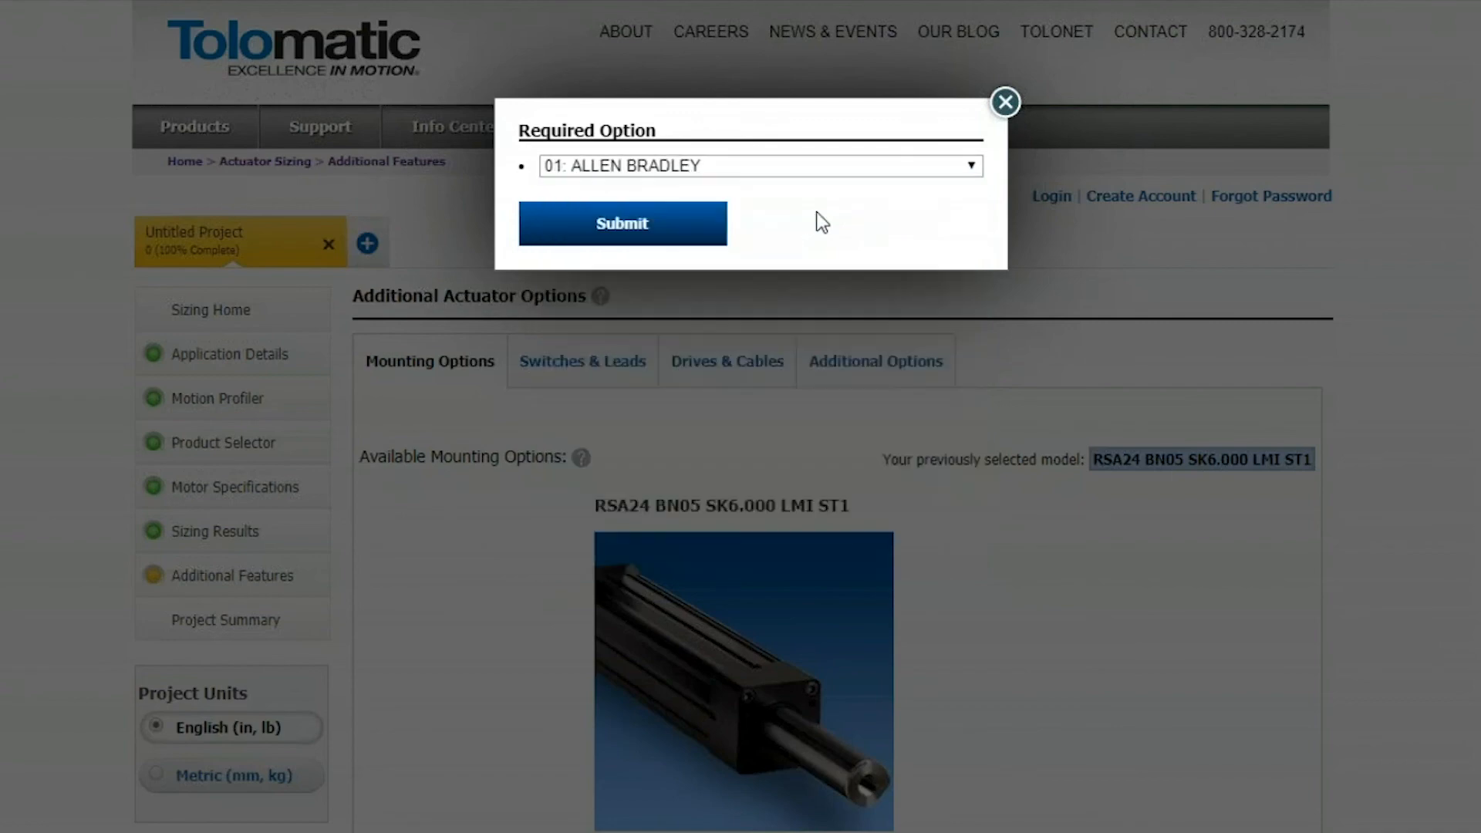
click(711, 213)
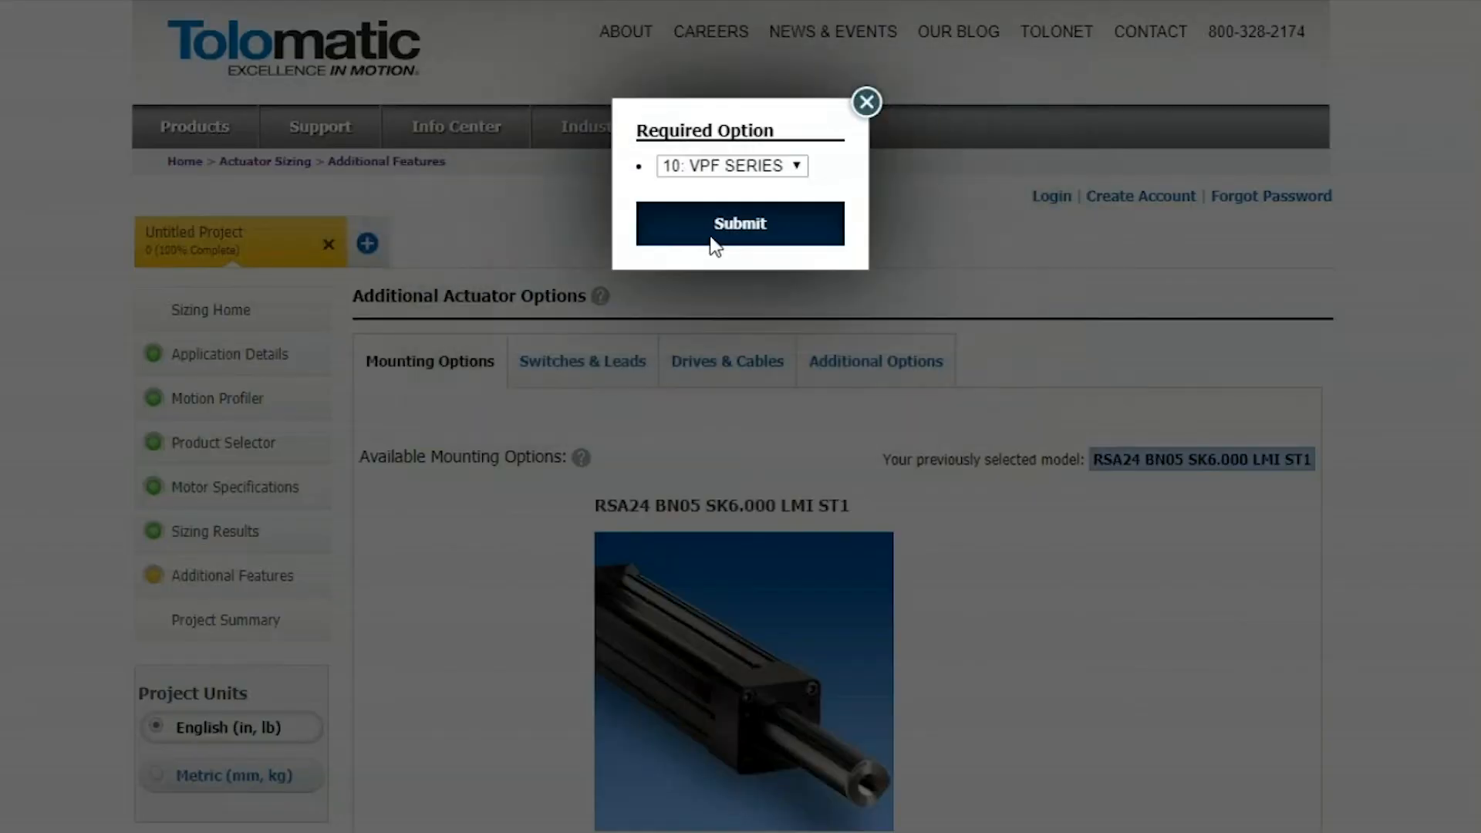
Choose 25: MPF SERIES as the Allen Bradley motor series and submit the required options
click(752, 168)
click(753, 209)
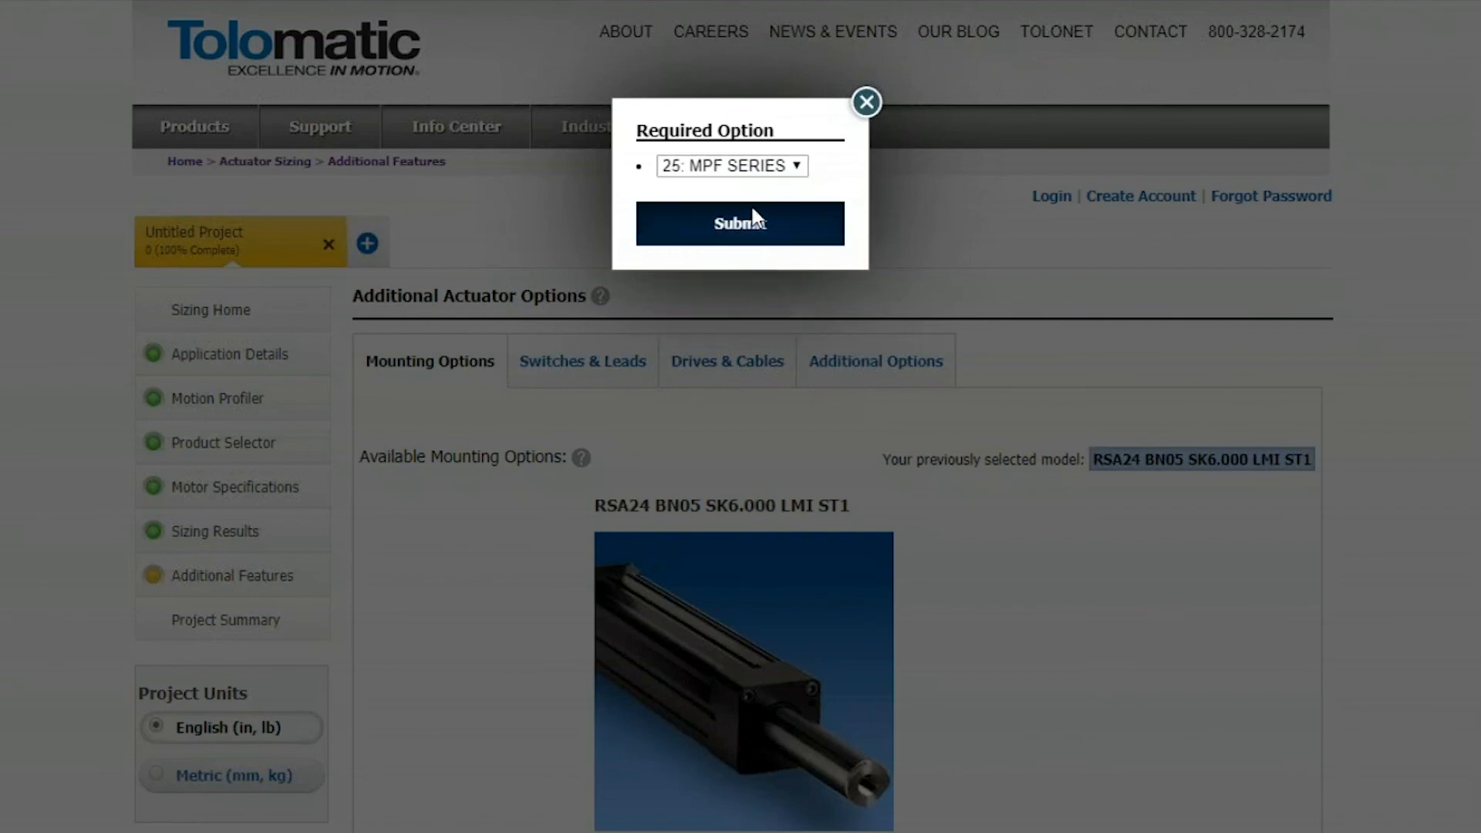
click(756, 210)
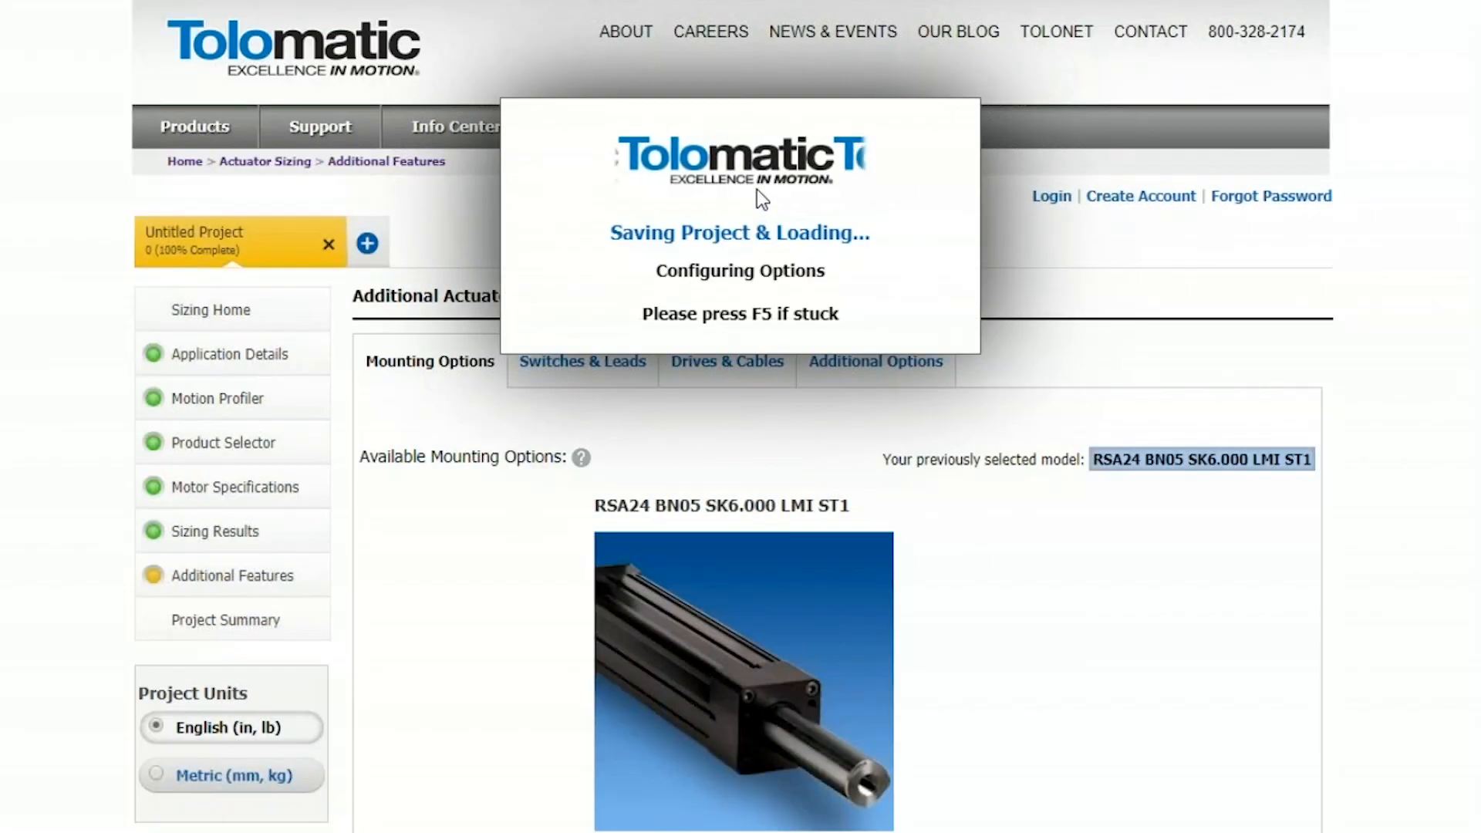
Highlight the motor code in the configuration string and add the CLV: Clevis Rod End and MP2: Mounting Plates options
scroll(943, 423, down, 2)
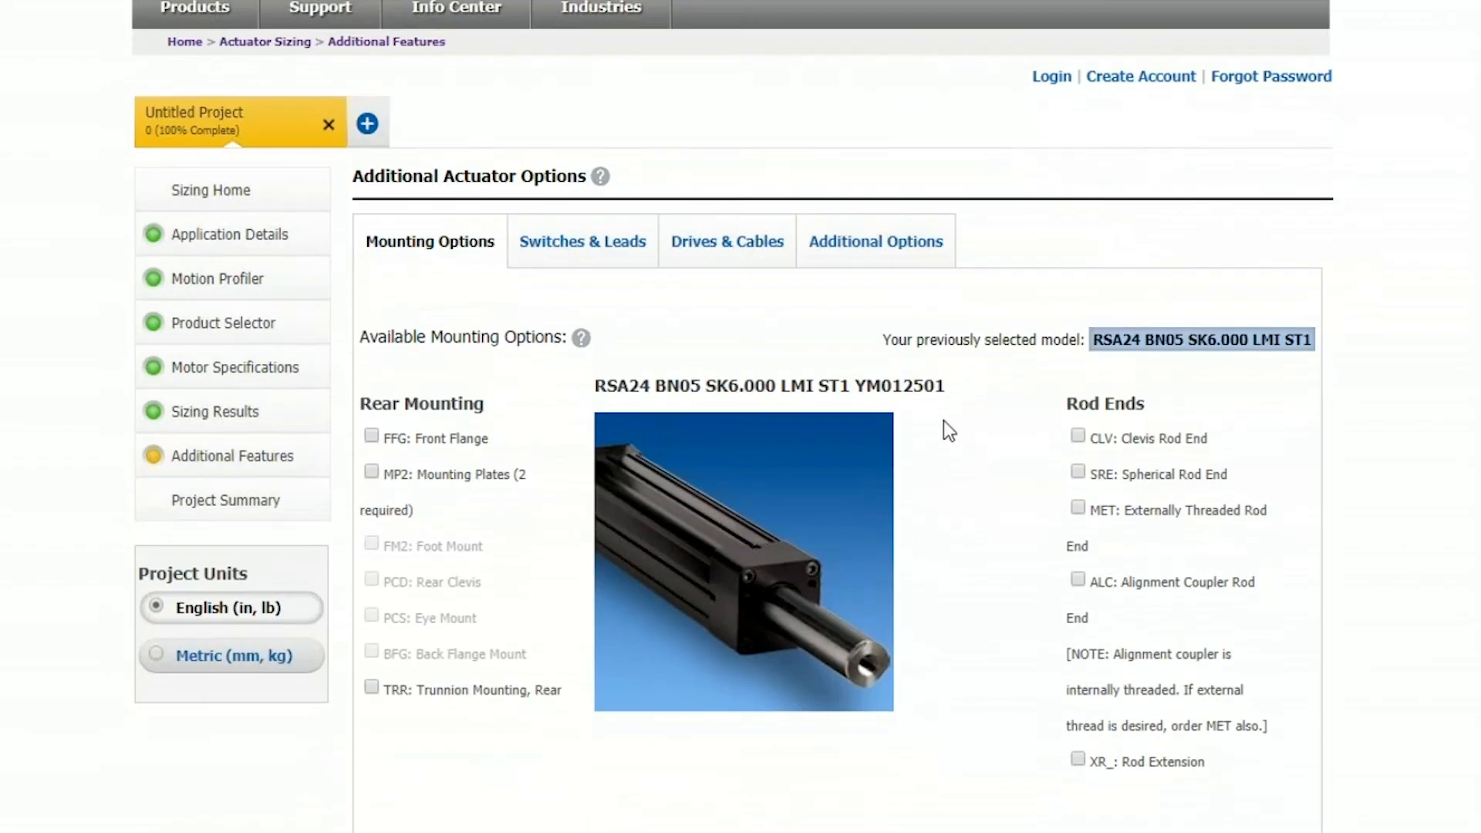
drag(947, 389, 858, 395)
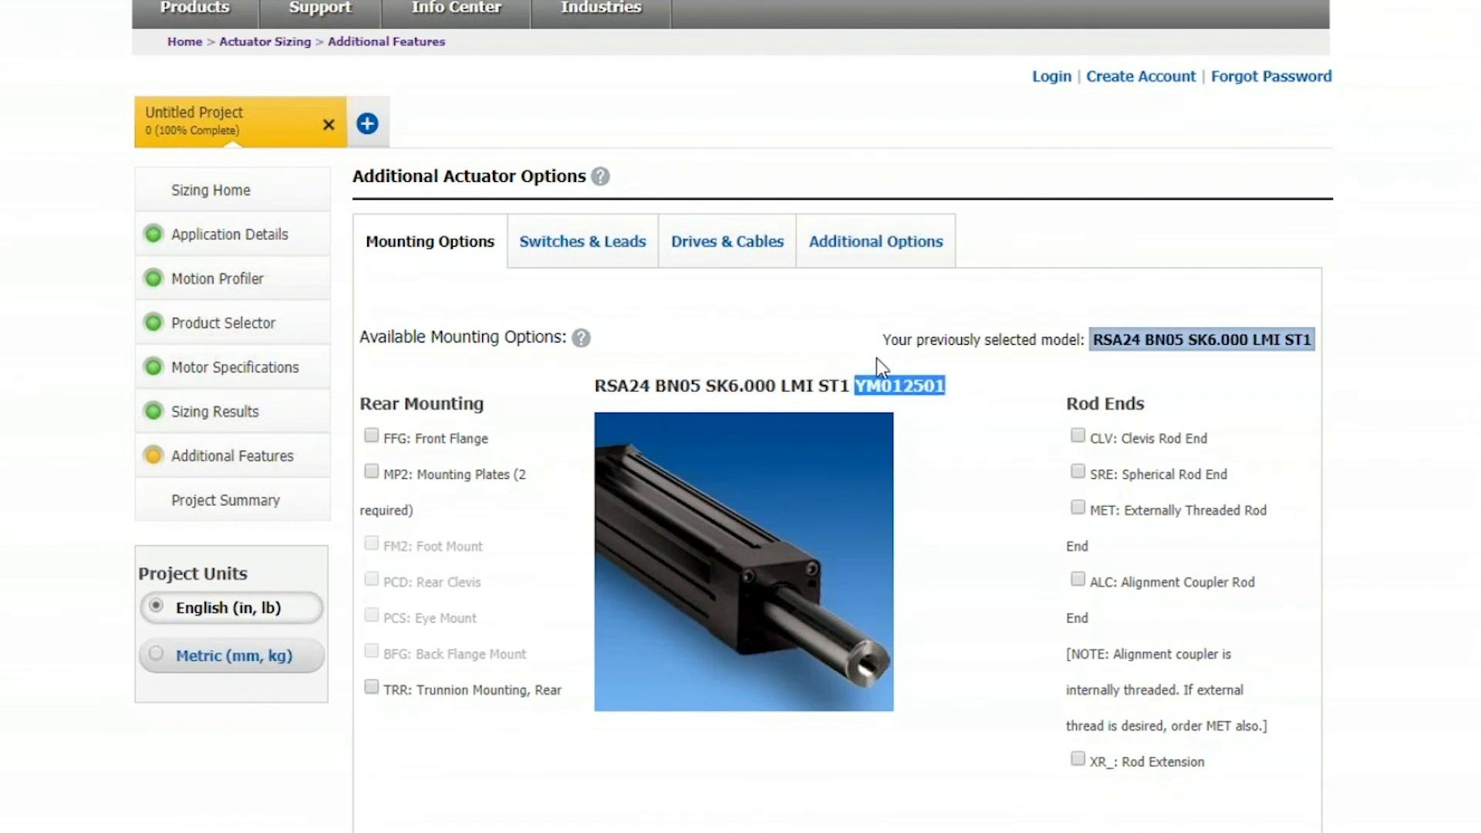
click(876, 358)
click(1078, 437)
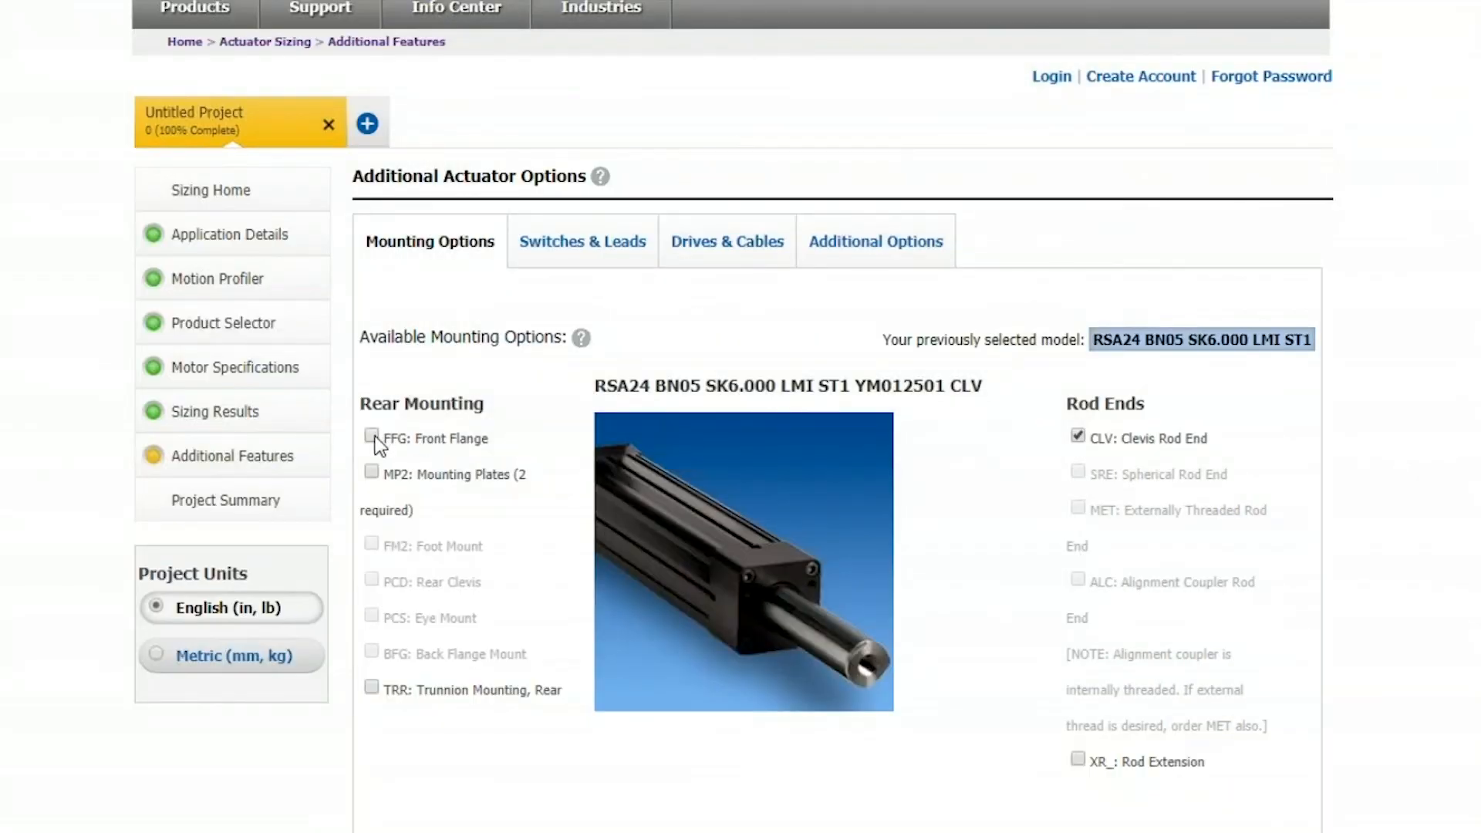
click(371, 472)
Add one RY_ Reed Switch, NO, 5M Ld and one TY_ Solid St, NO, Sourcing/PNP, 5M Ld switch
click(593, 261)
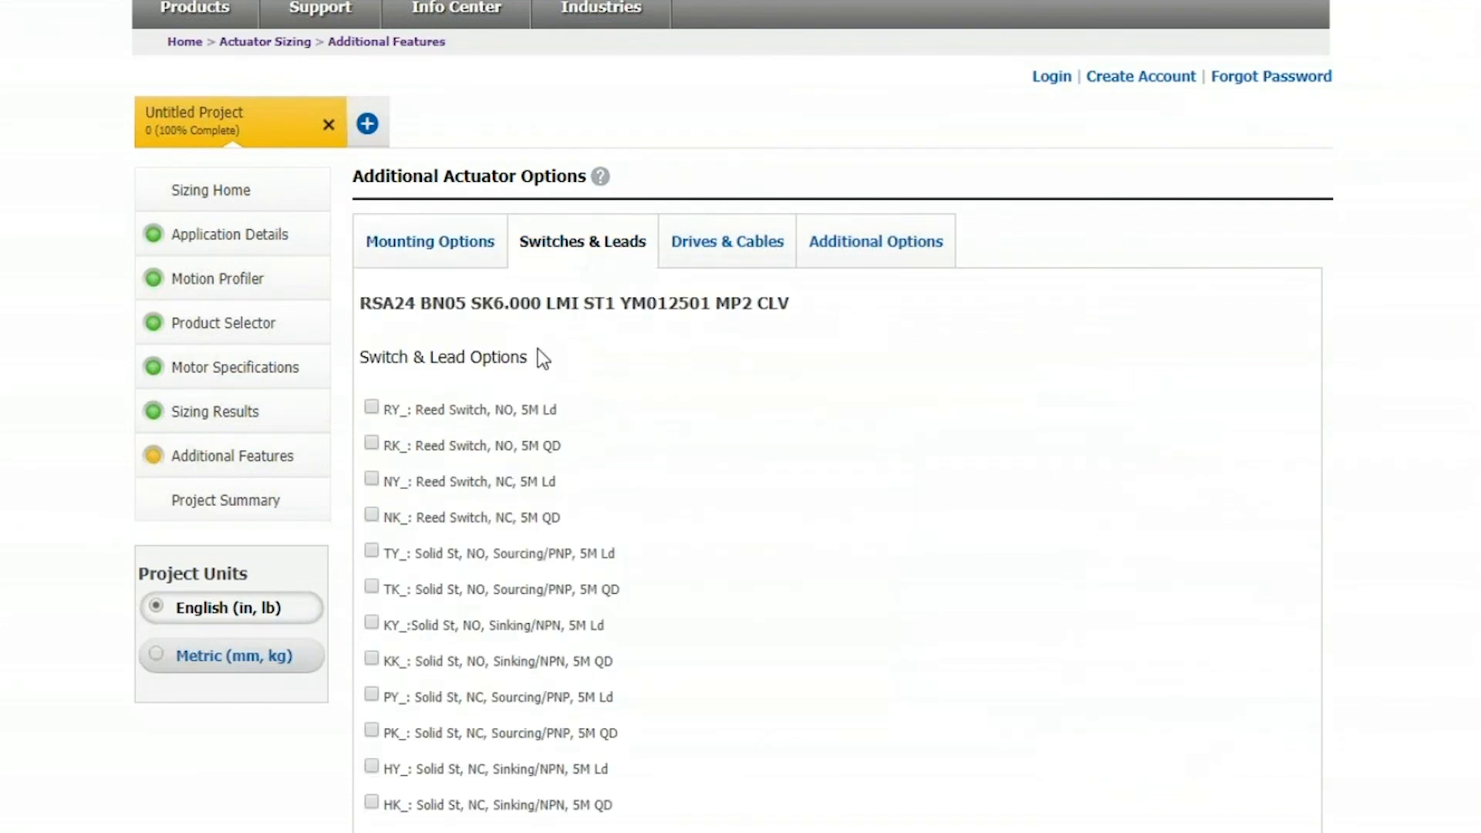
click(372, 408)
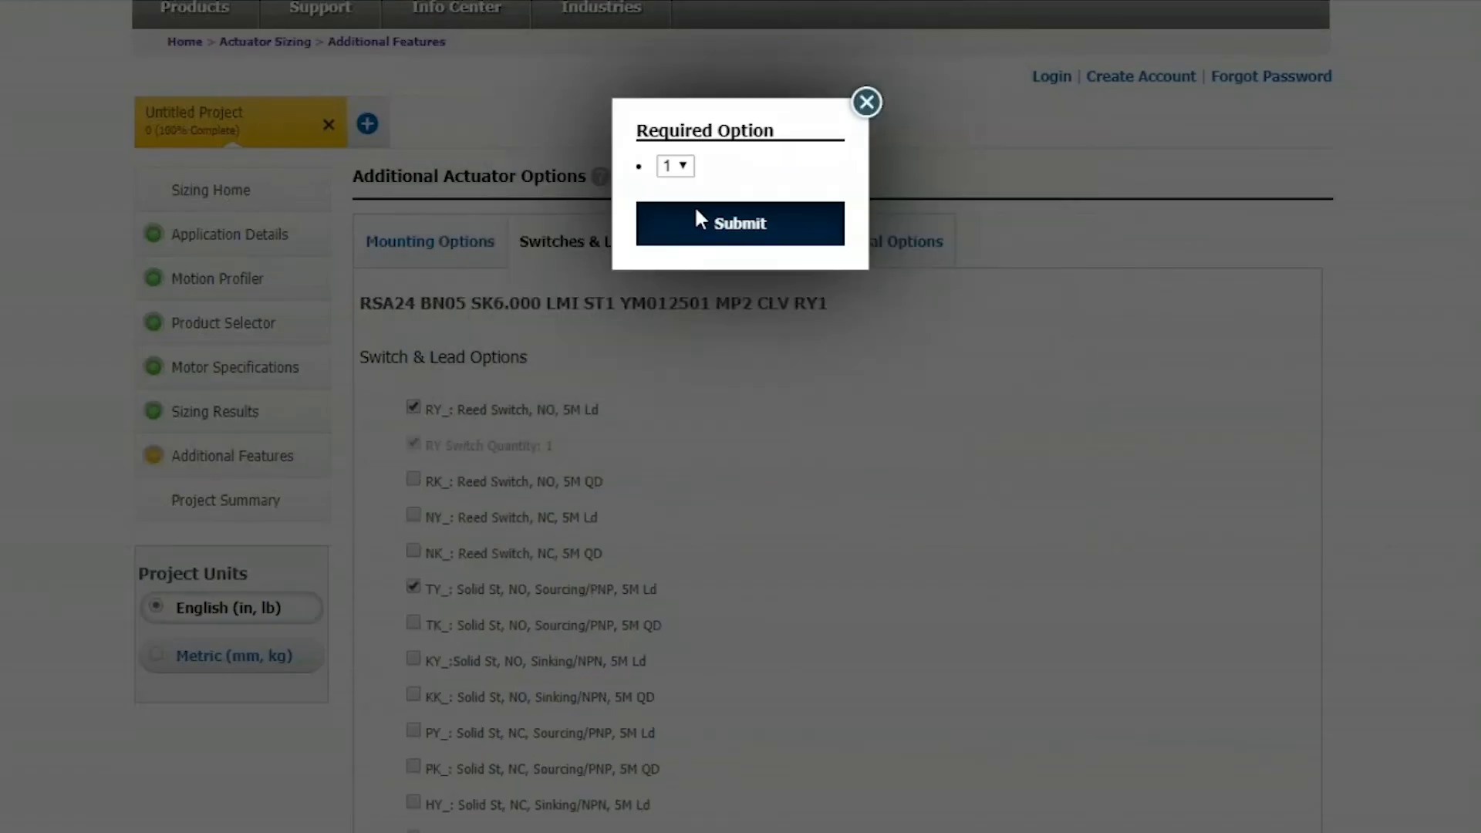
click(697, 220)
Select the LU_ special lubrication option among the additional actuator options and submit its required choice
click(862, 256)
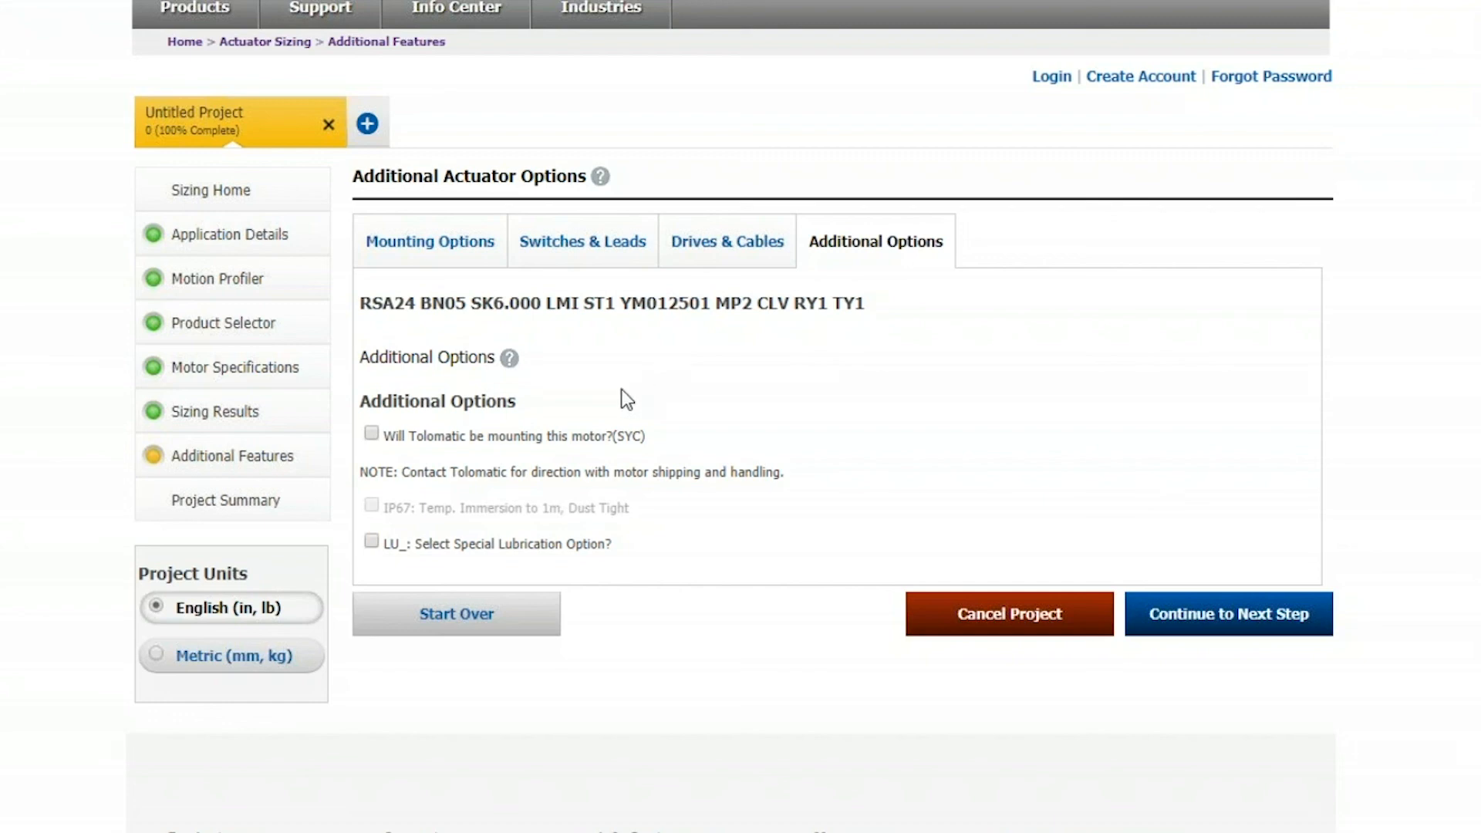
click(372, 540)
click(692, 246)
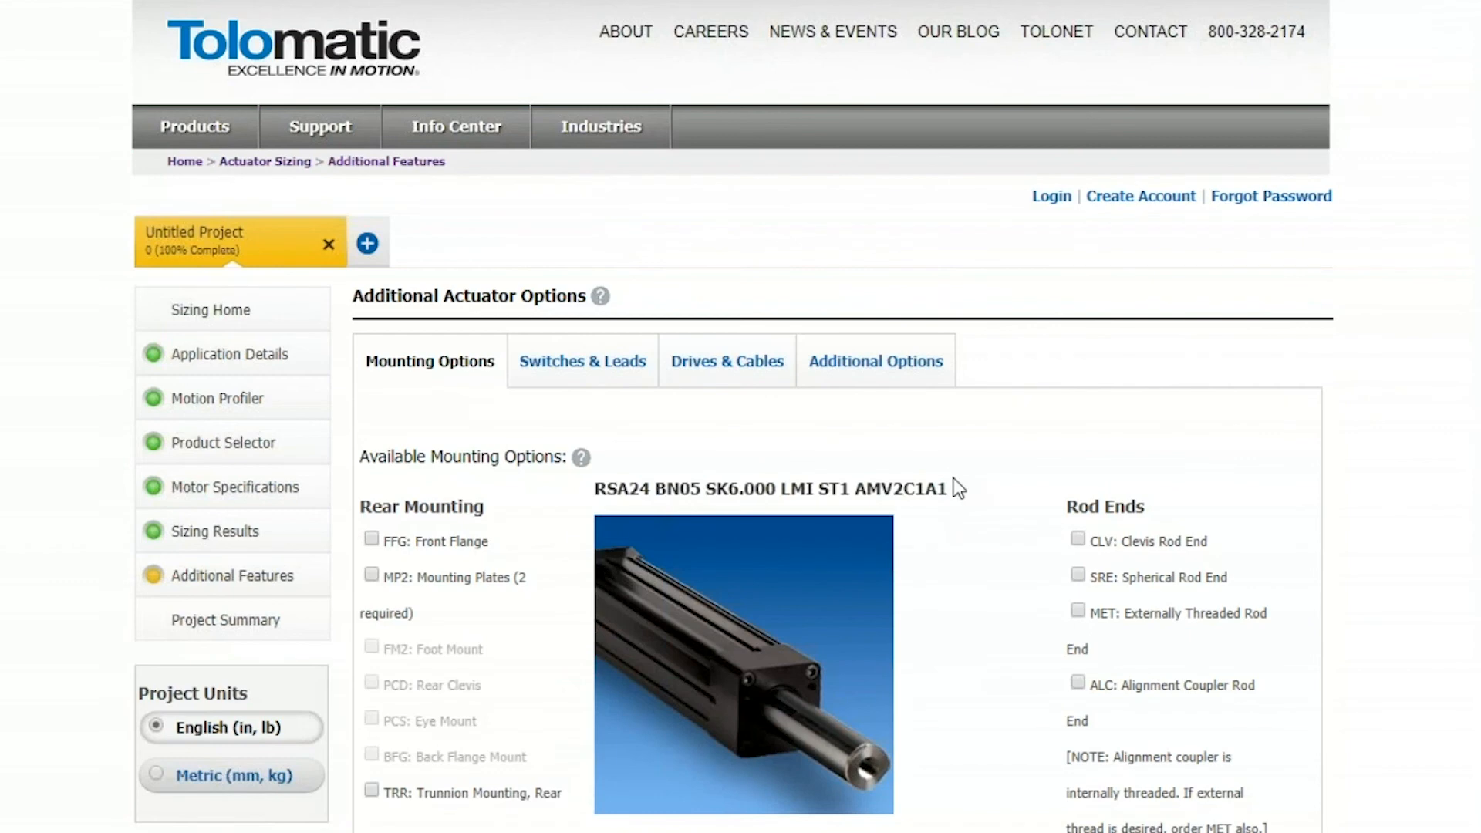
Add a drive to the RSA24 AMV2C1A1 actuator with order code ED: Standard/Basic Drive with EtherNet/IP
click(733, 377)
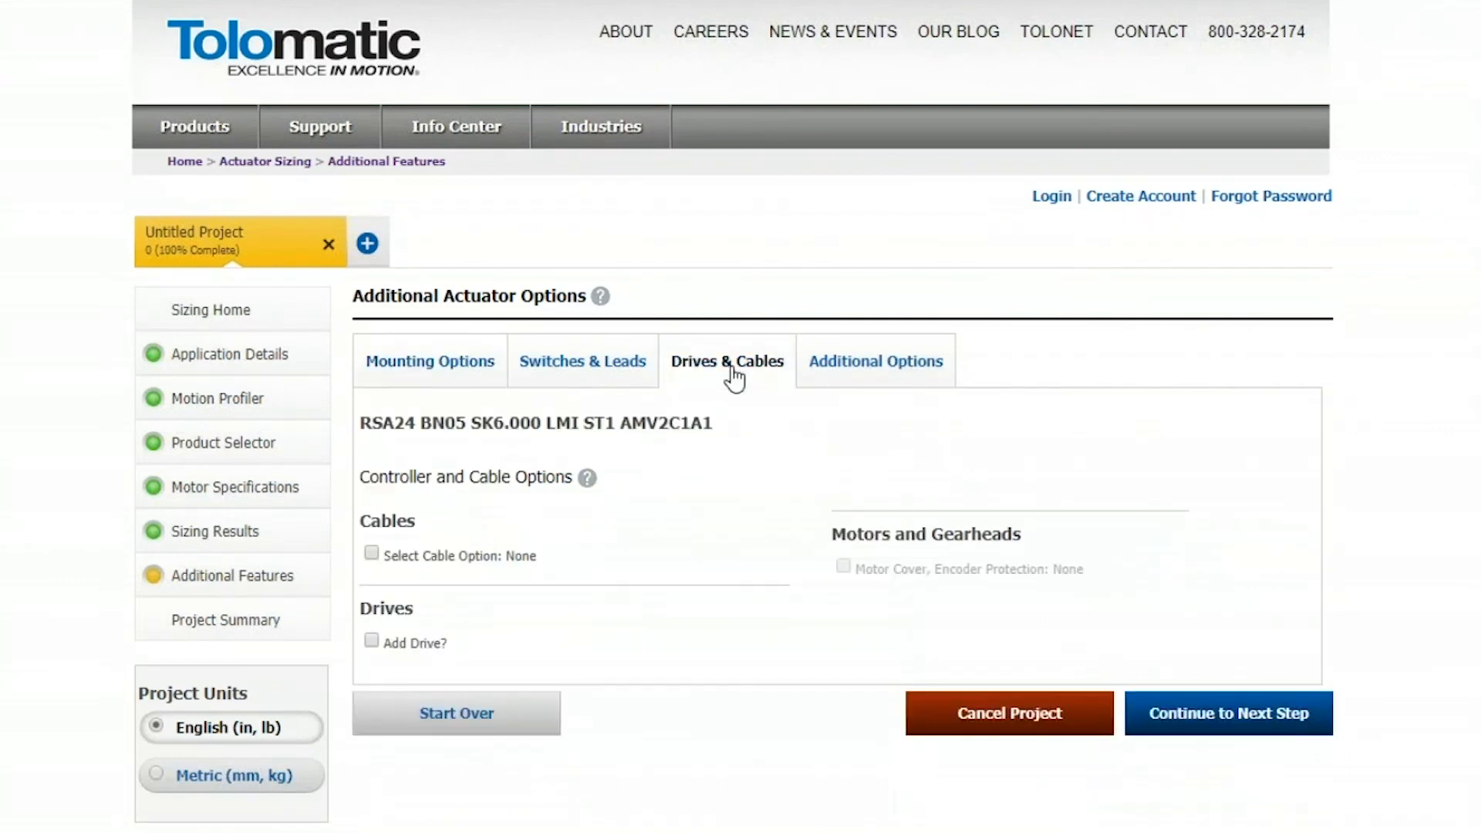
click(372, 640)
click(725, 167)
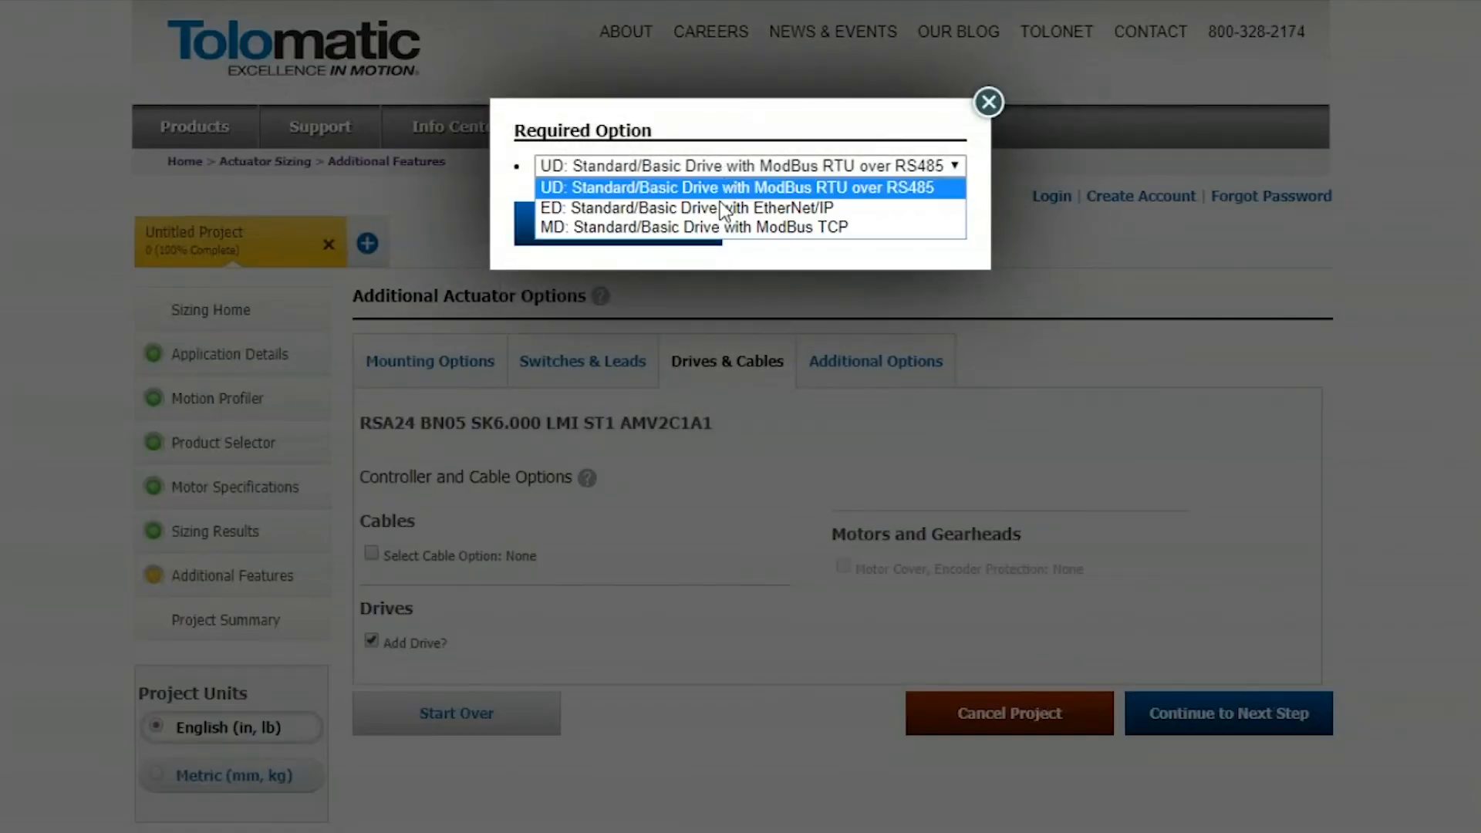
click(719, 204)
click(679, 232)
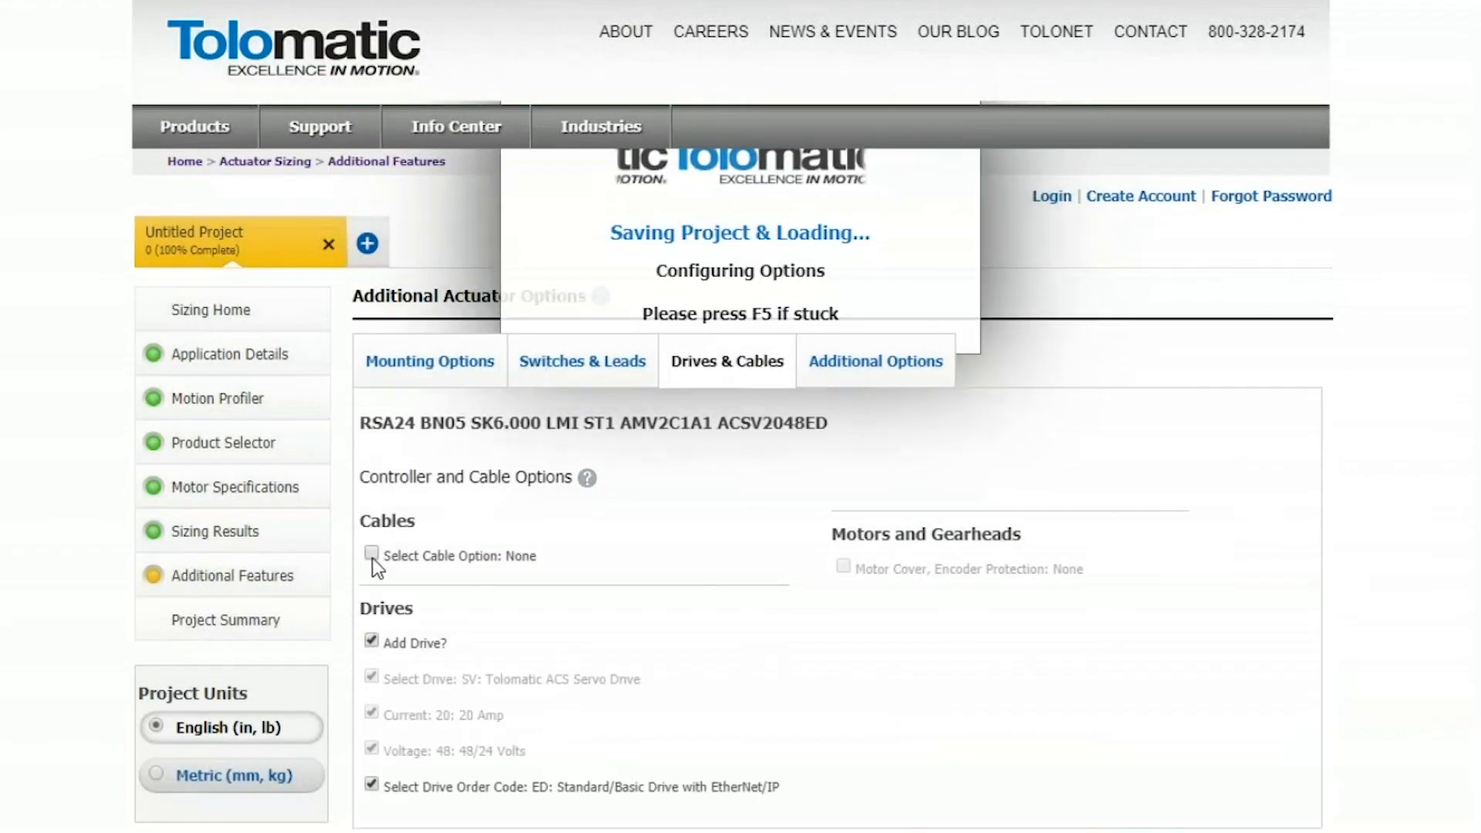
Add the cable option CR102: Power and Encoder Cables, 10m to the actuator
click(372, 554)
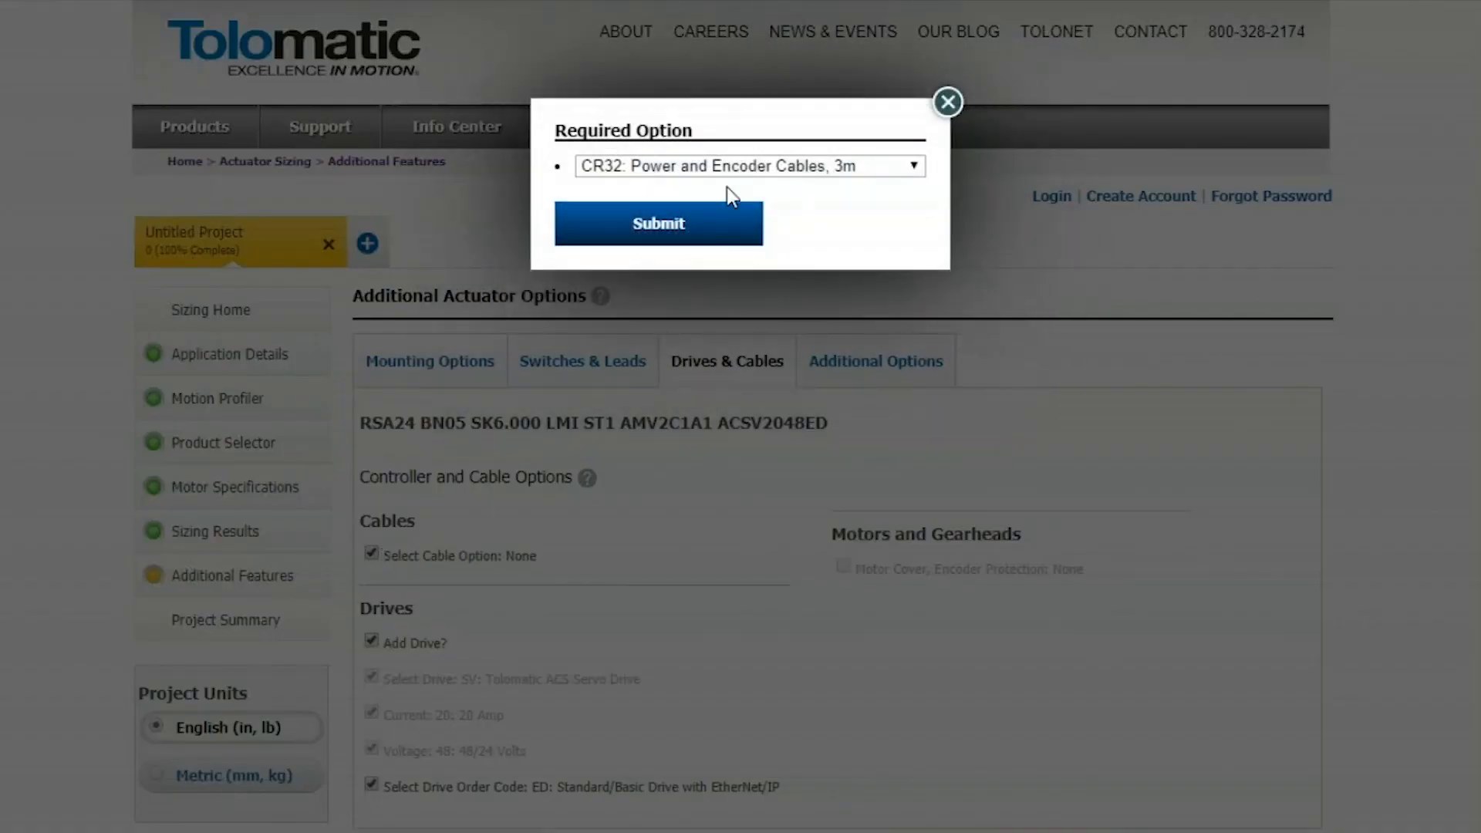
click(749, 167)
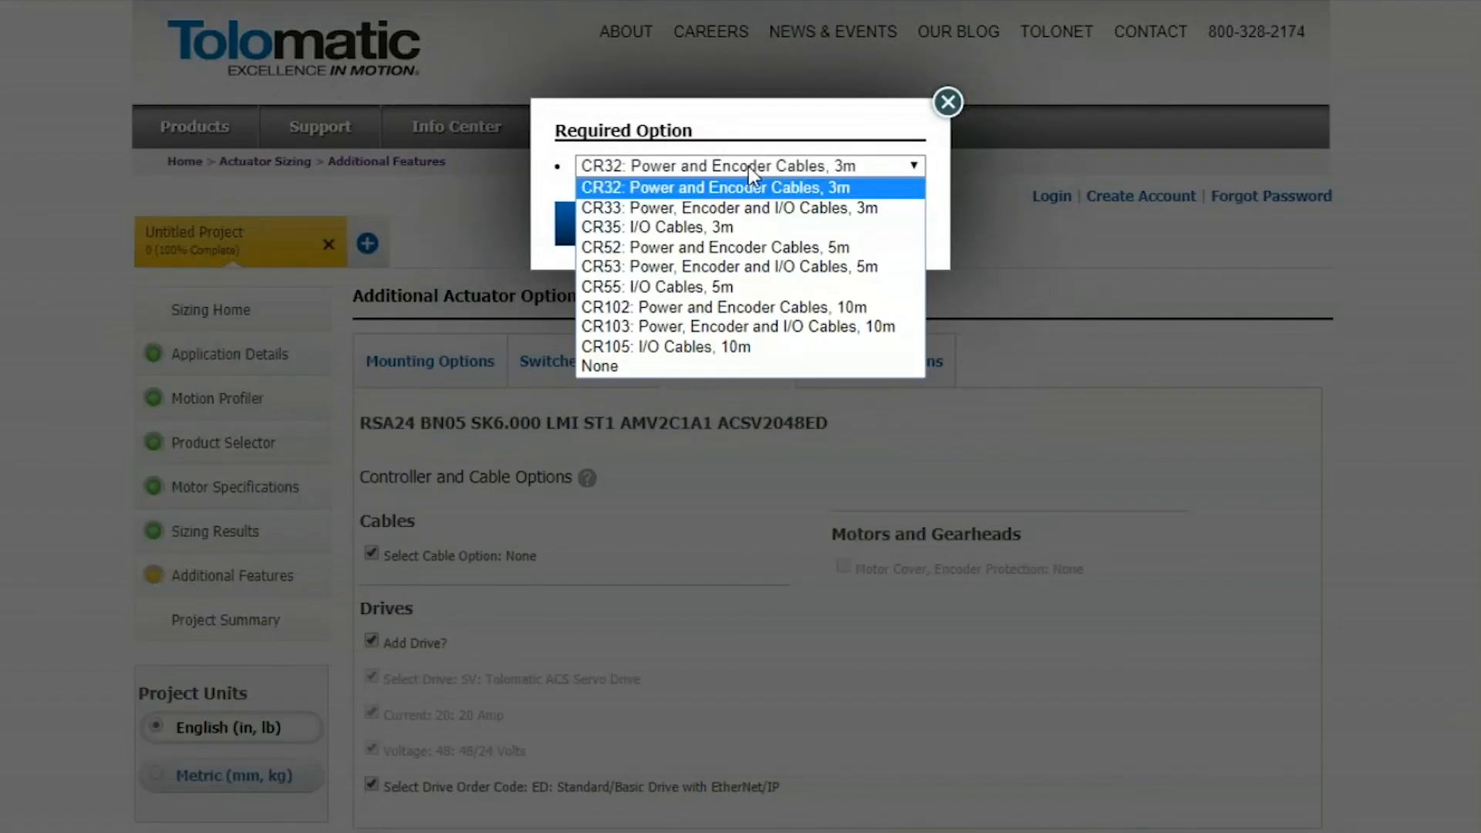
click(705, 307)
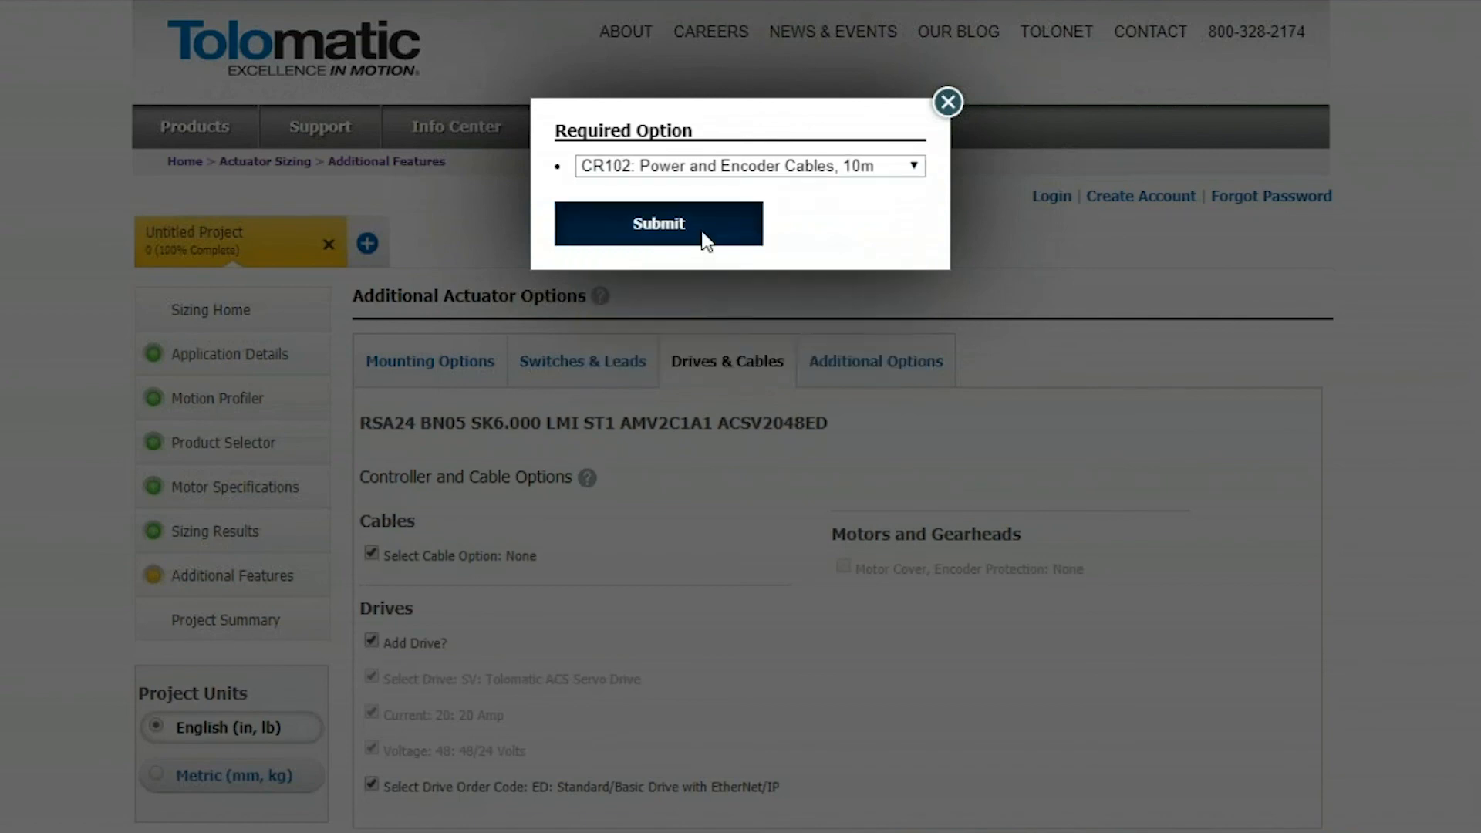
click(704, 234)
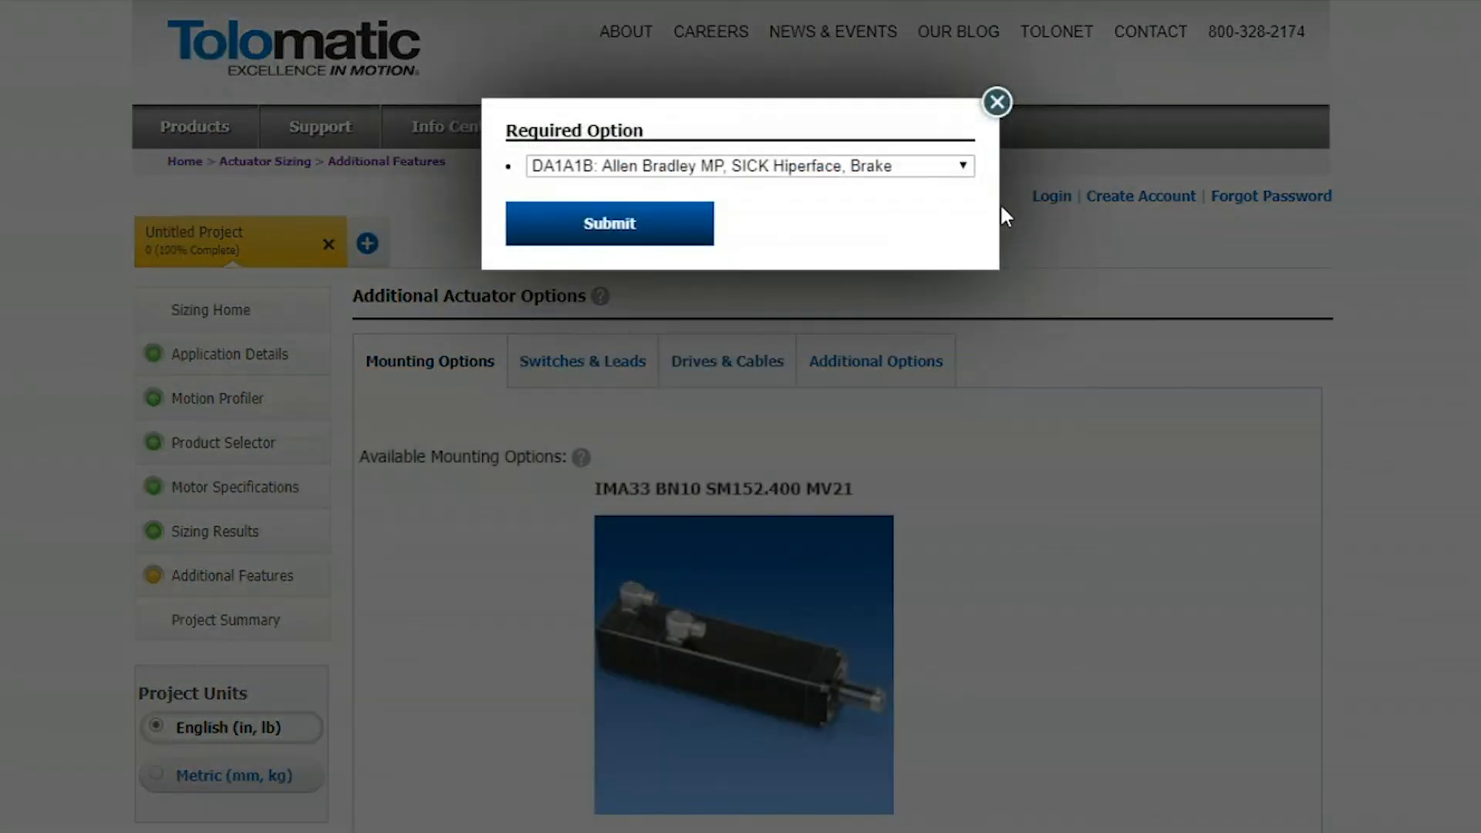
Submit DA2A2B: Allen Bradley VP, SICK Hiperface DSL, Brake as the IMA33 actuator's required option and open its additional options
click(965, 167)
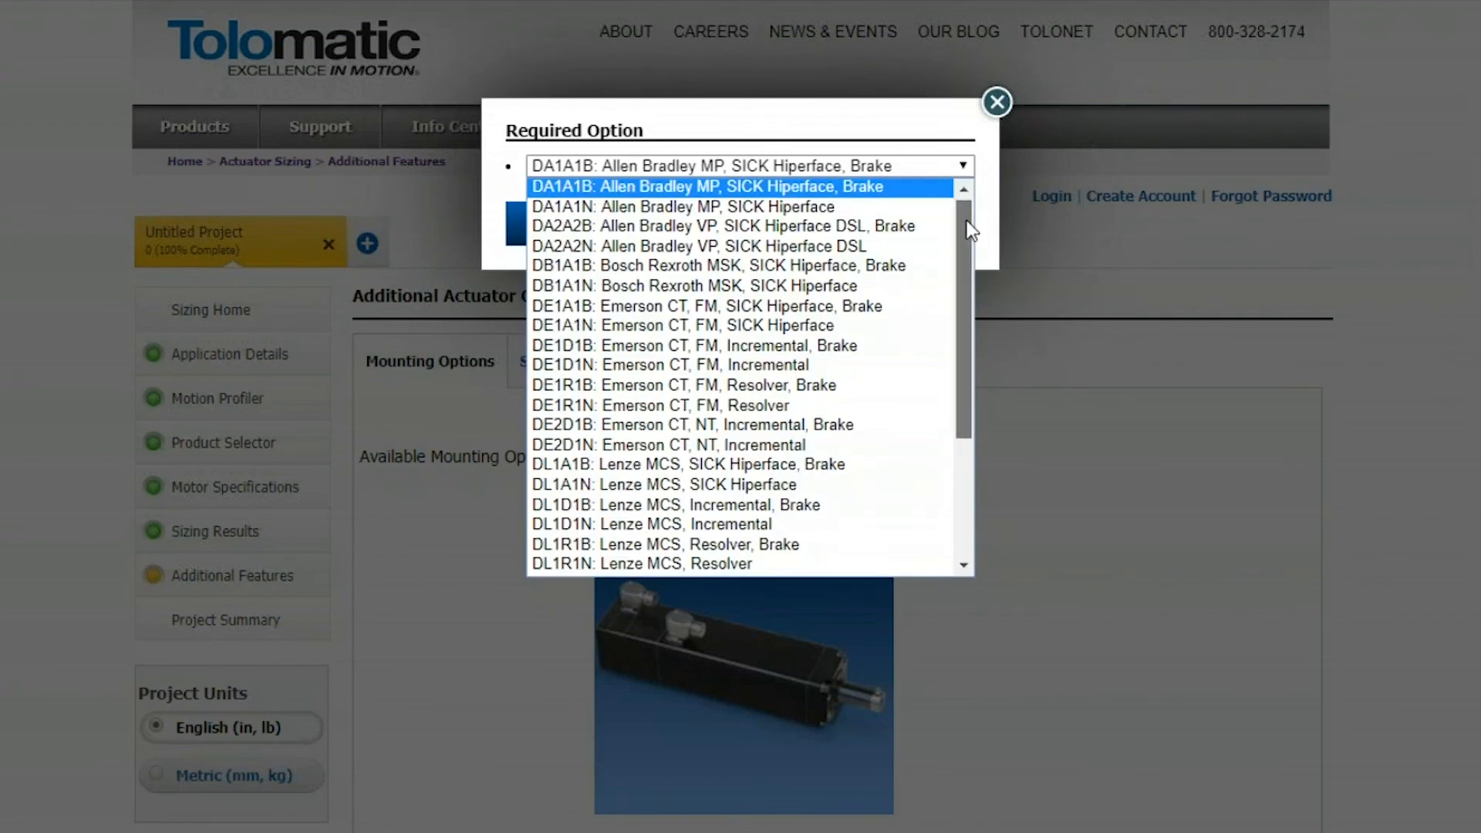
drag(969, 229, 964, 363)
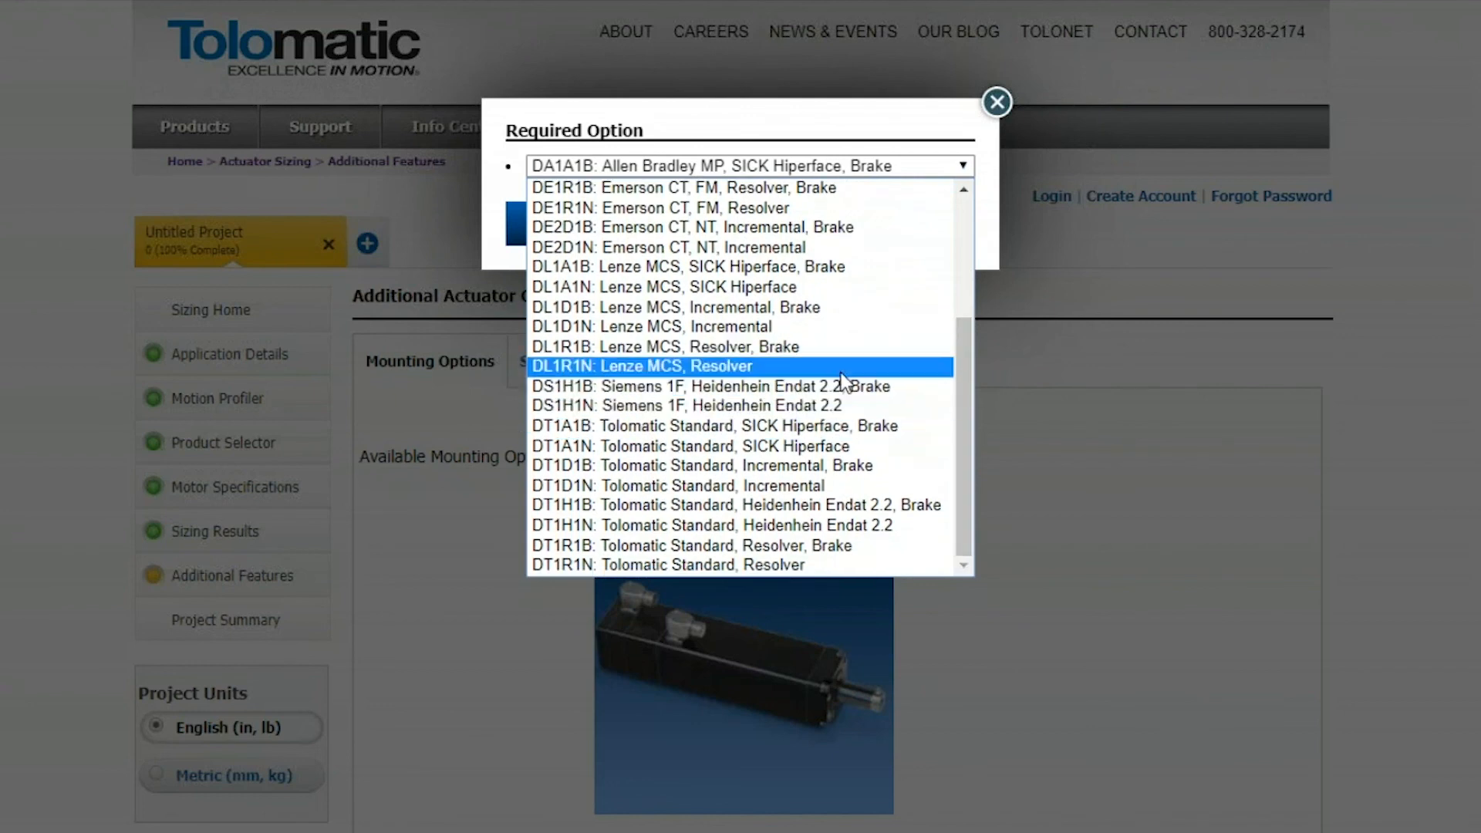
scroll(841, 370, up, 4)
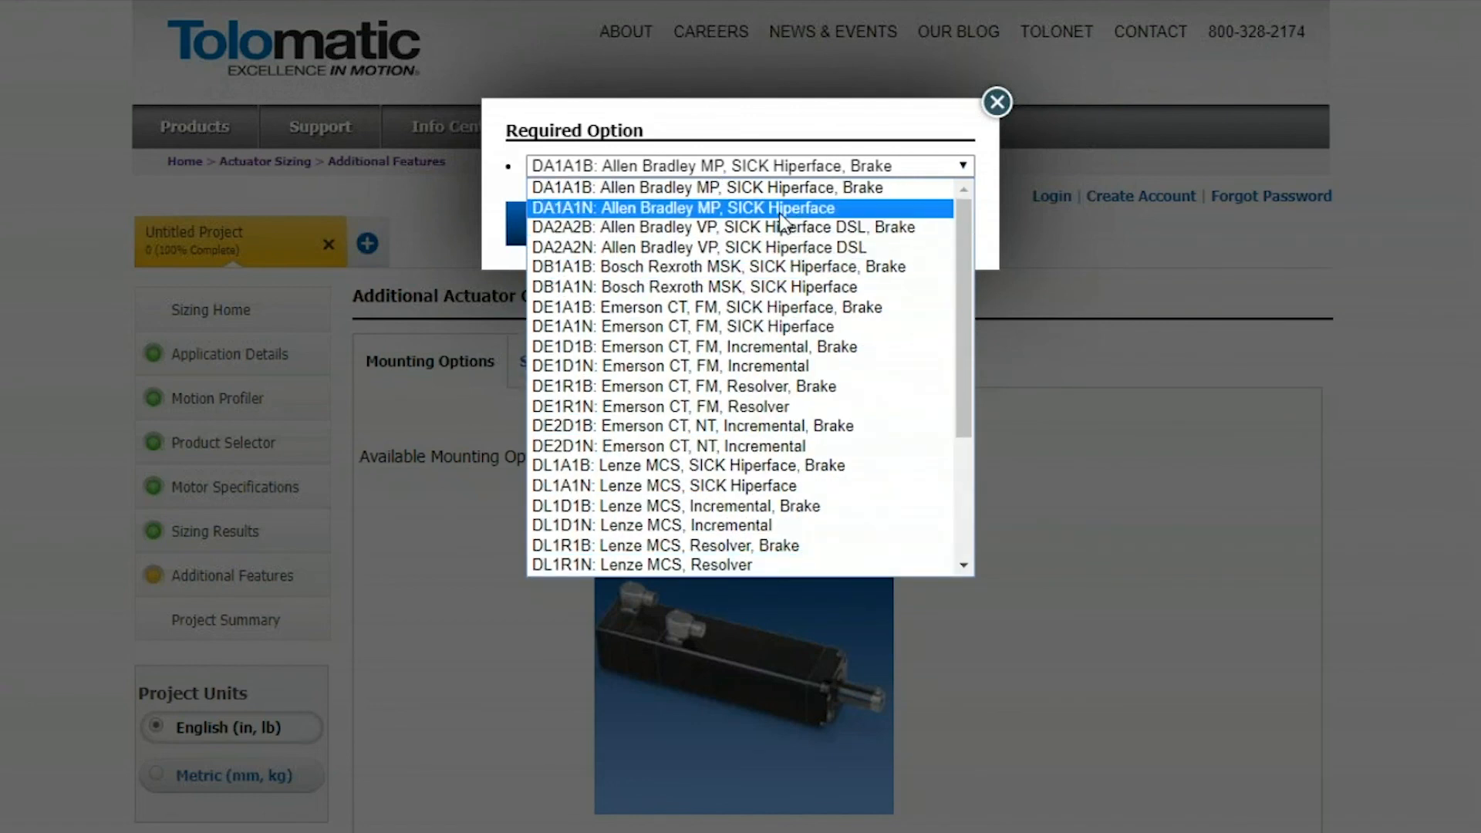
click(824, 233)
click(685, 235)
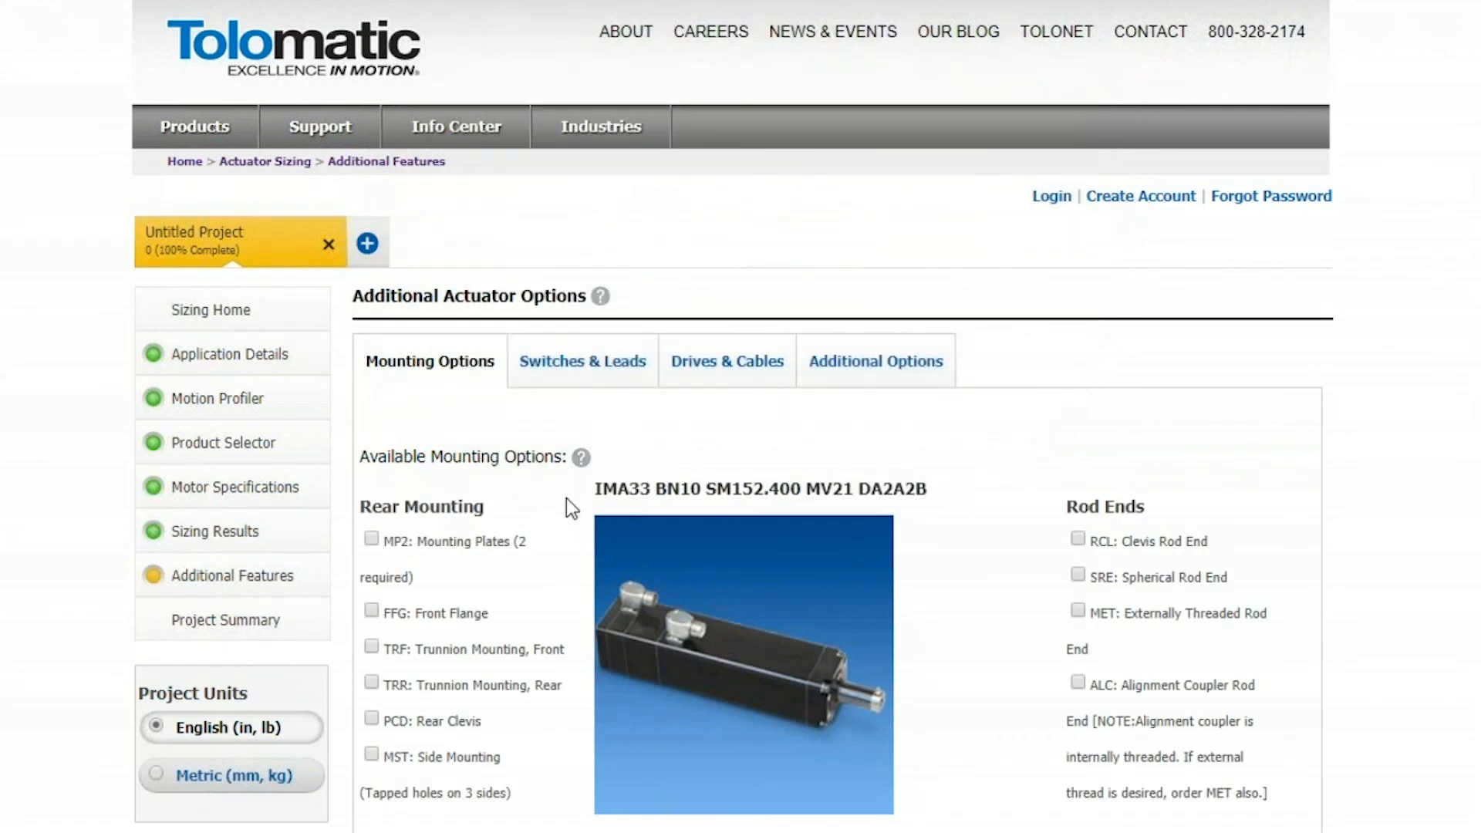
click(854, 370)
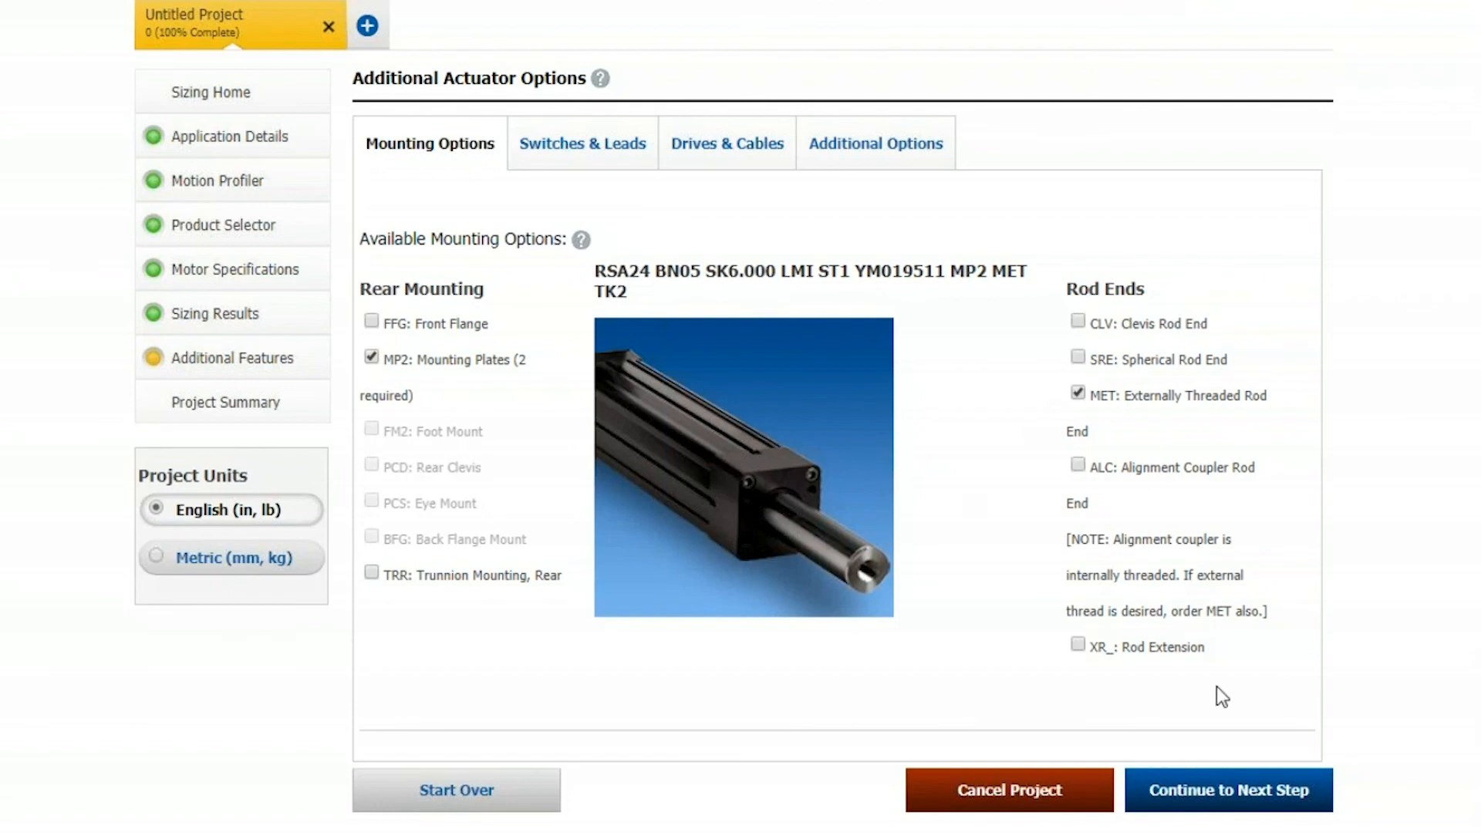
Continue to the project summary and review it, highlighting the selection summary from the model down to the switch quantity
click(1228, 810)
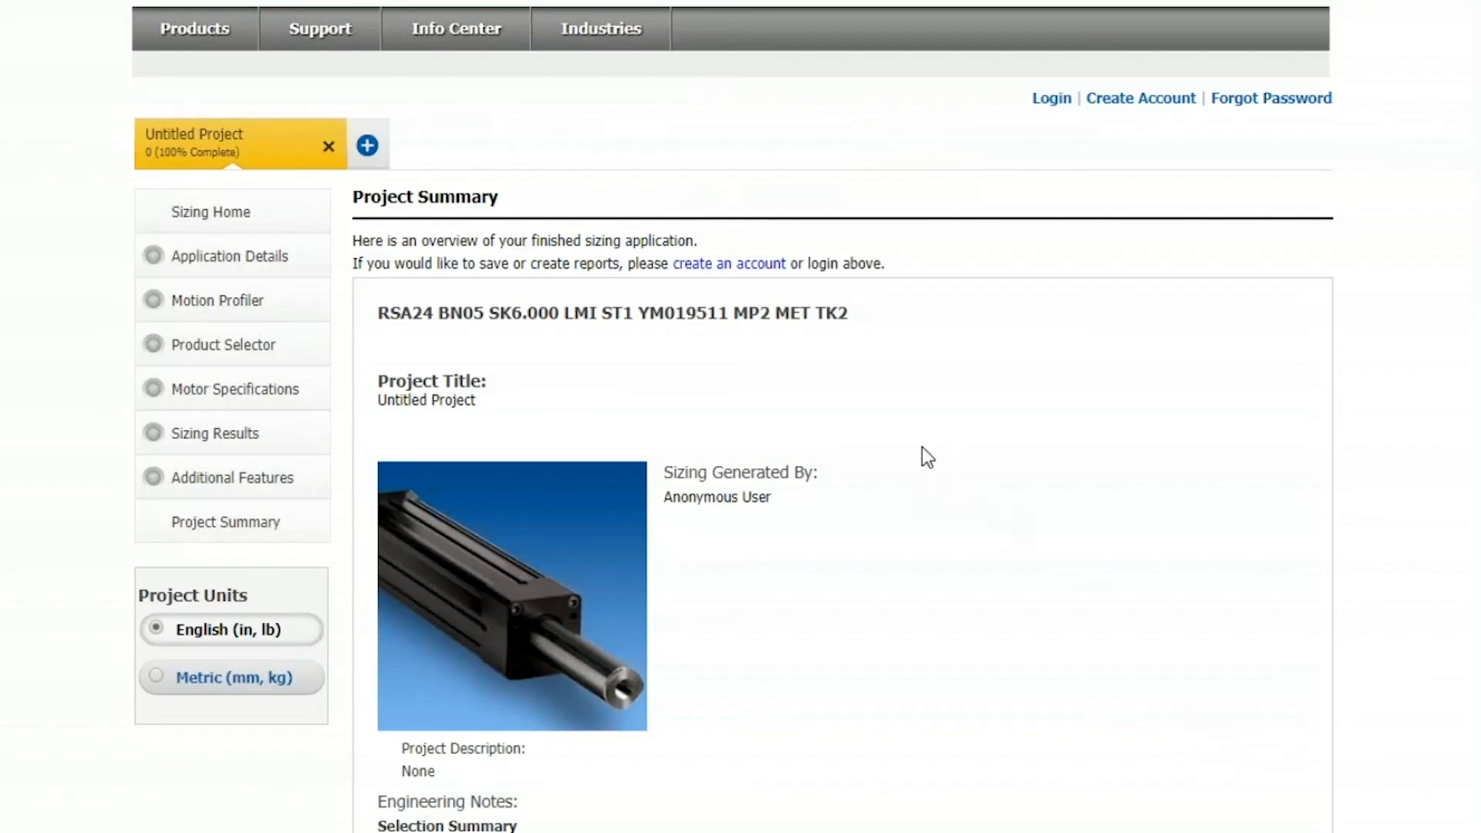
scroll(923, 448, down, 3)
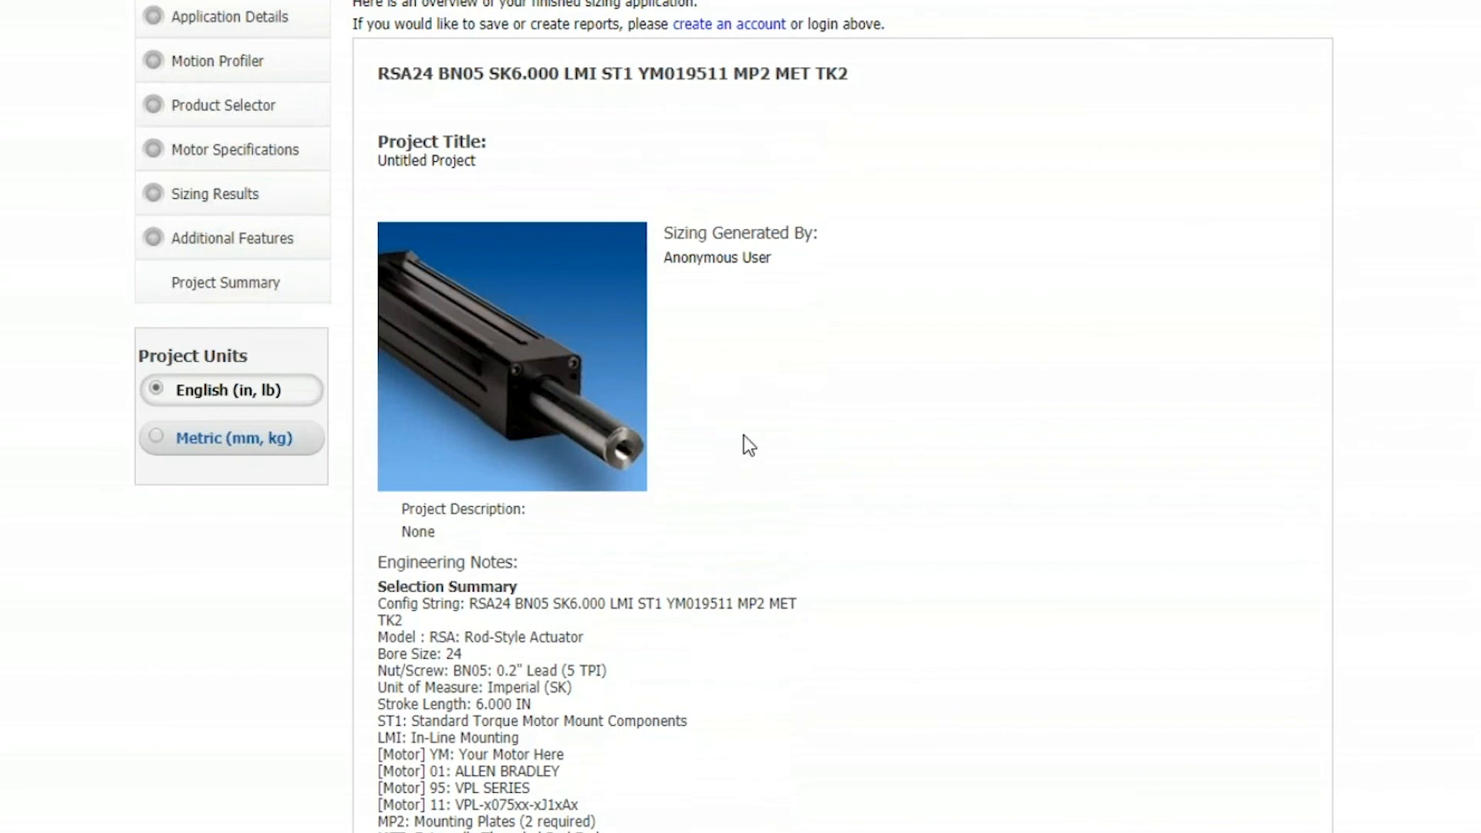
scroll(743, 435, down, 2)
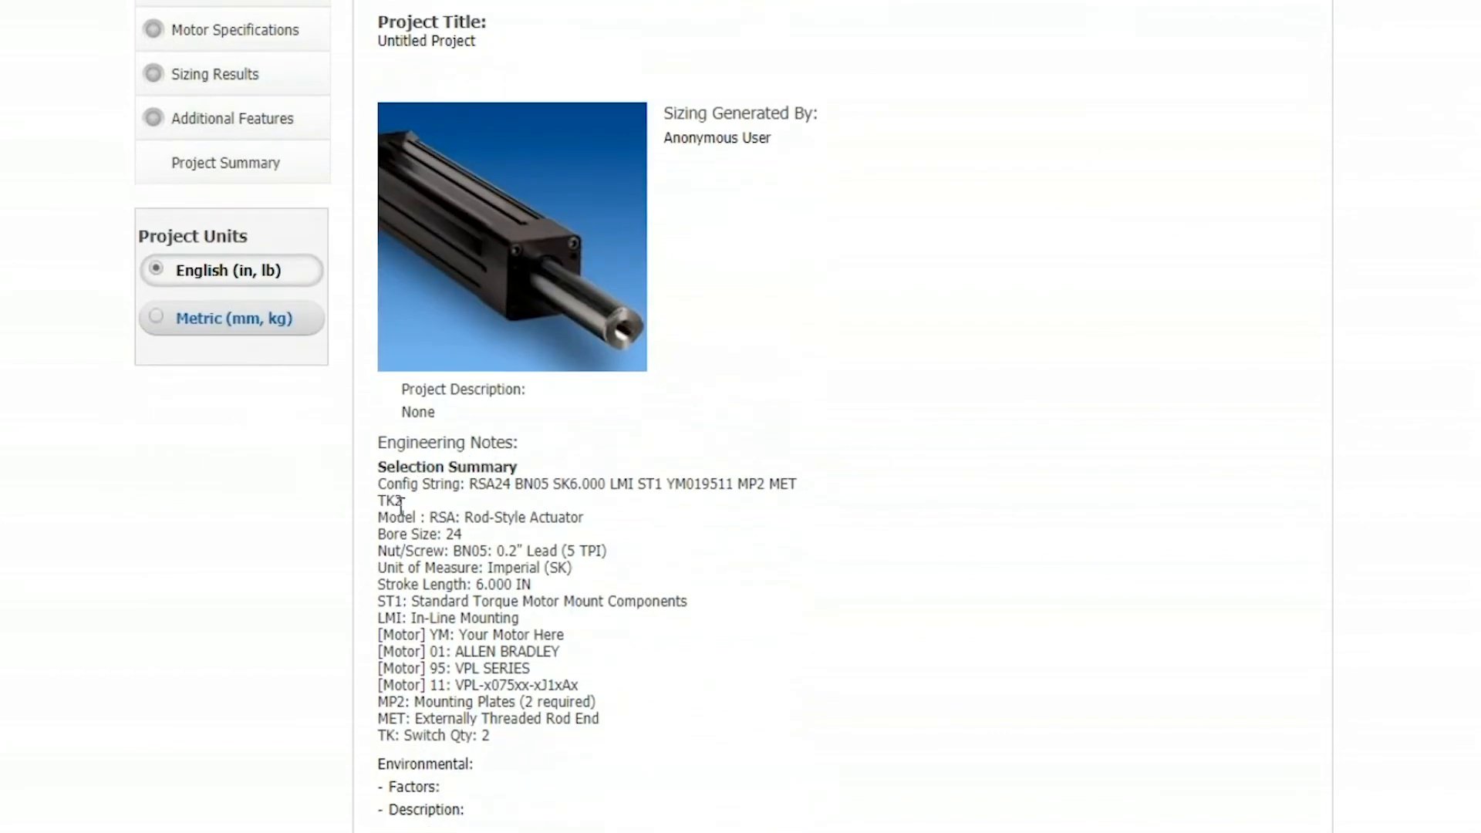
drag(379, 516, 596, 740)
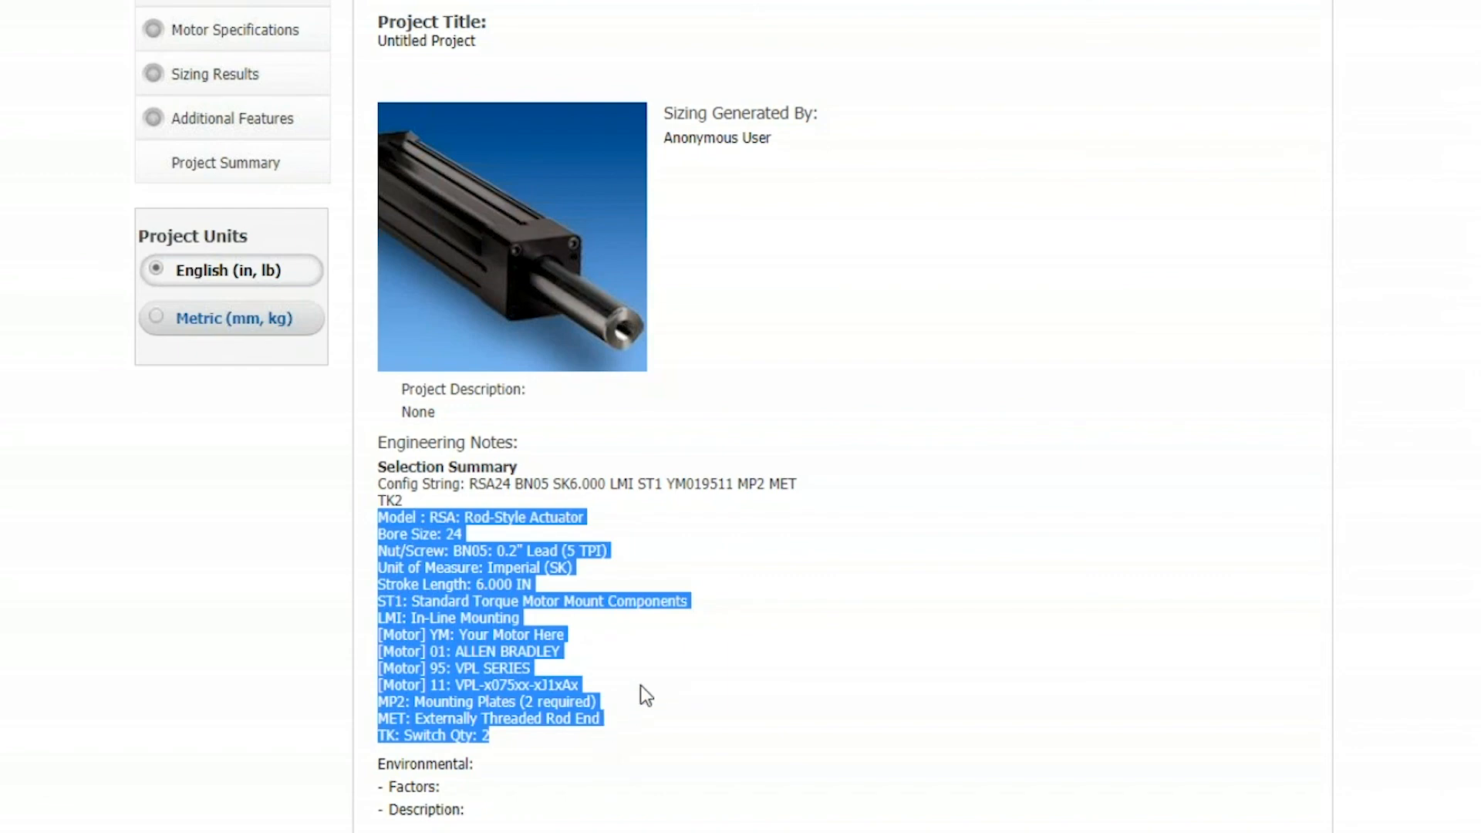
scroll(645, 692, down, 2)
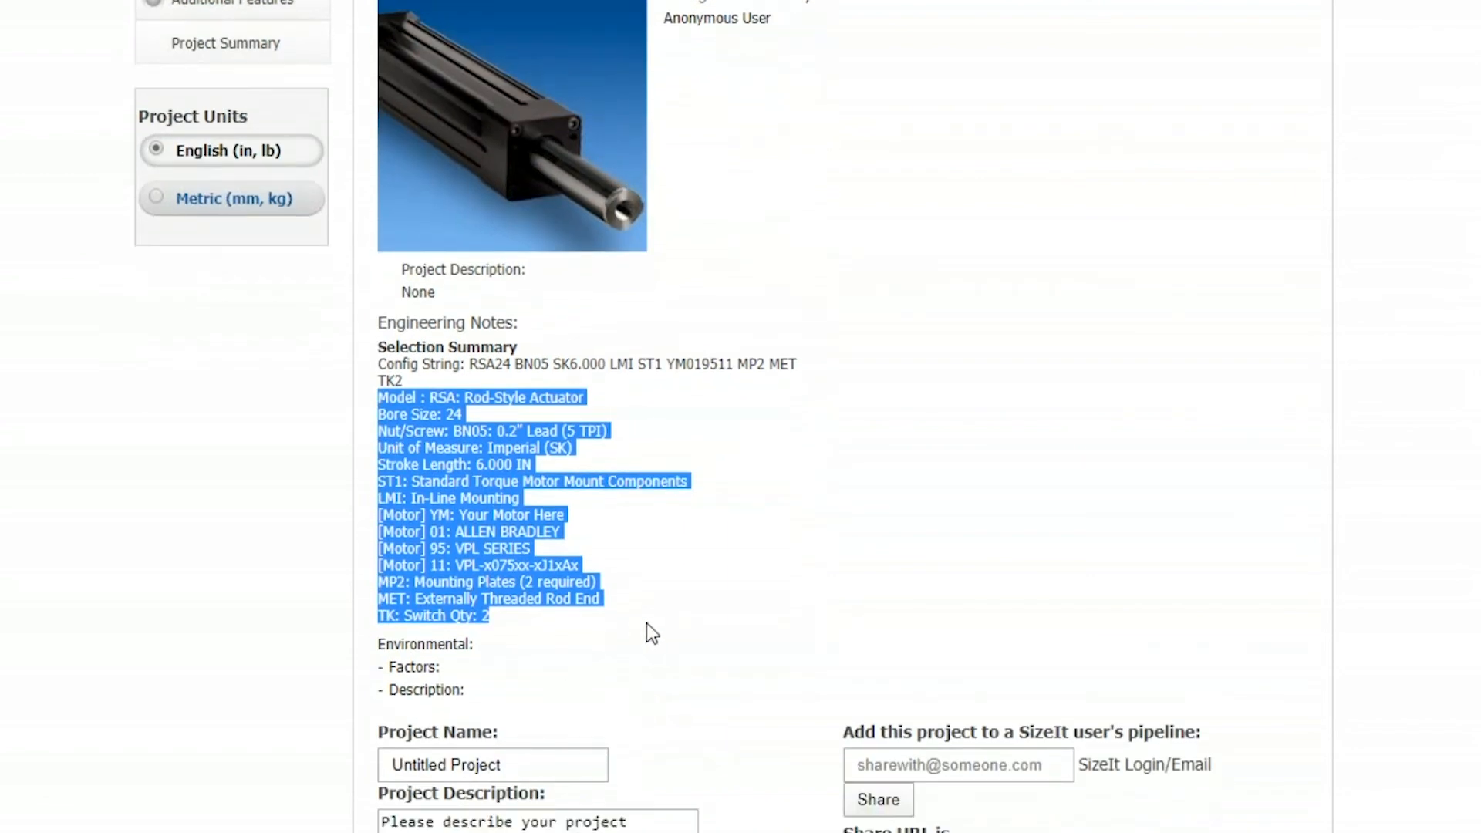
scroll(647, 623, down, 2)
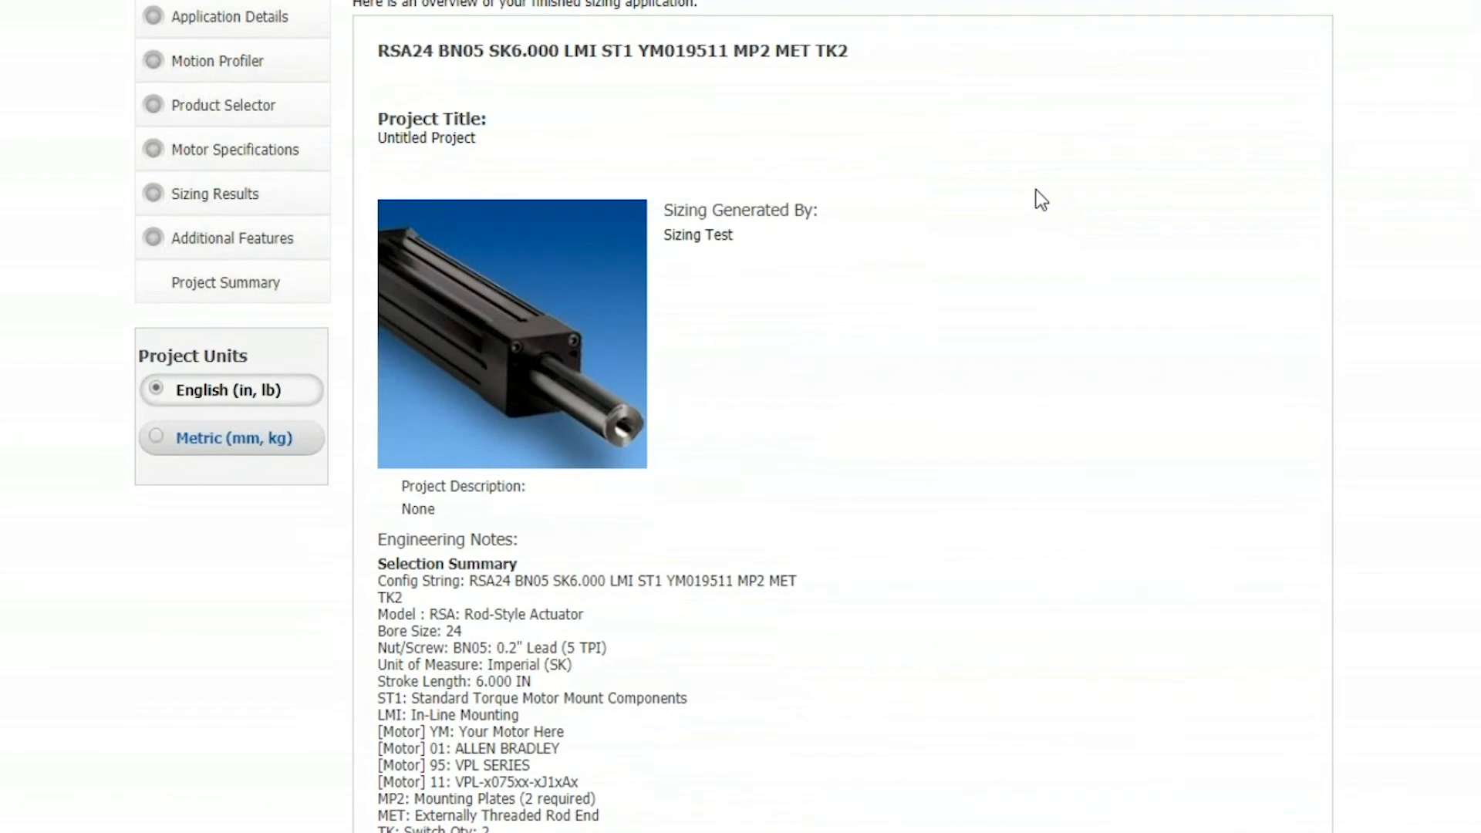
Select the Full Sizing Report with all its component reports for the RSA24 project and print the selected reports
scroll(1042, 199, down, 5)
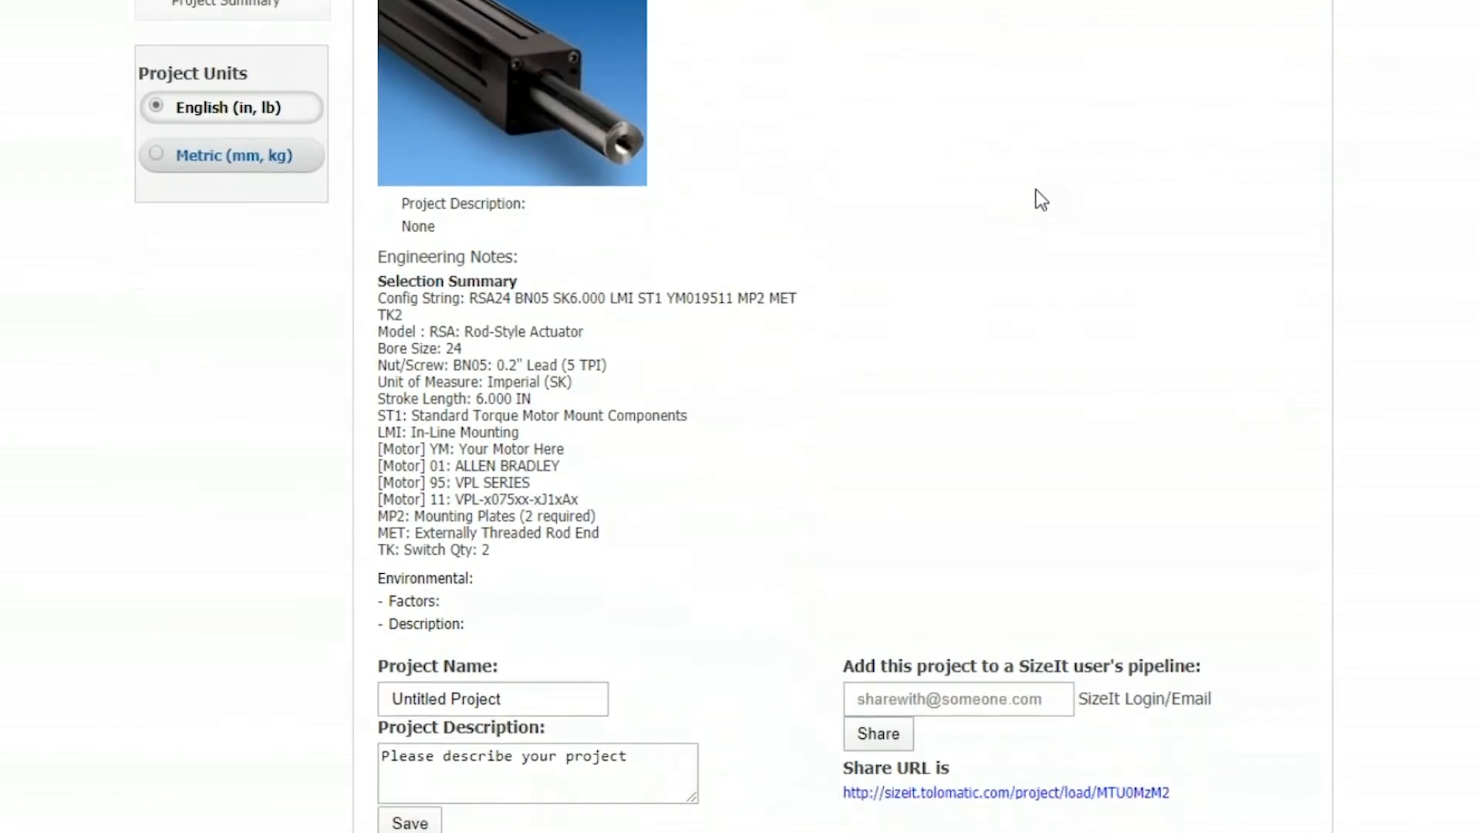
scroll(1039, 188, down, 2)
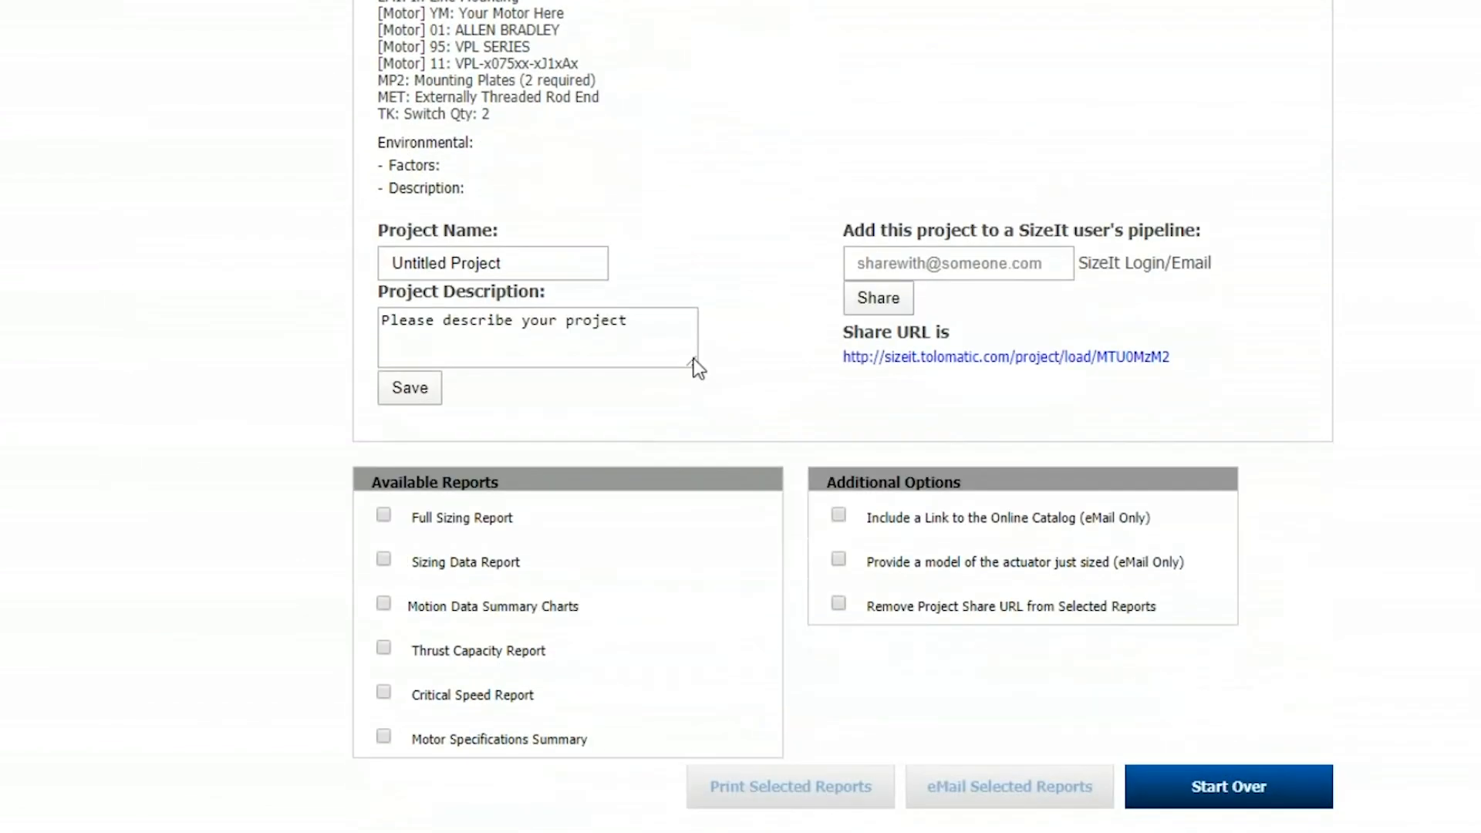
click(437, 516)
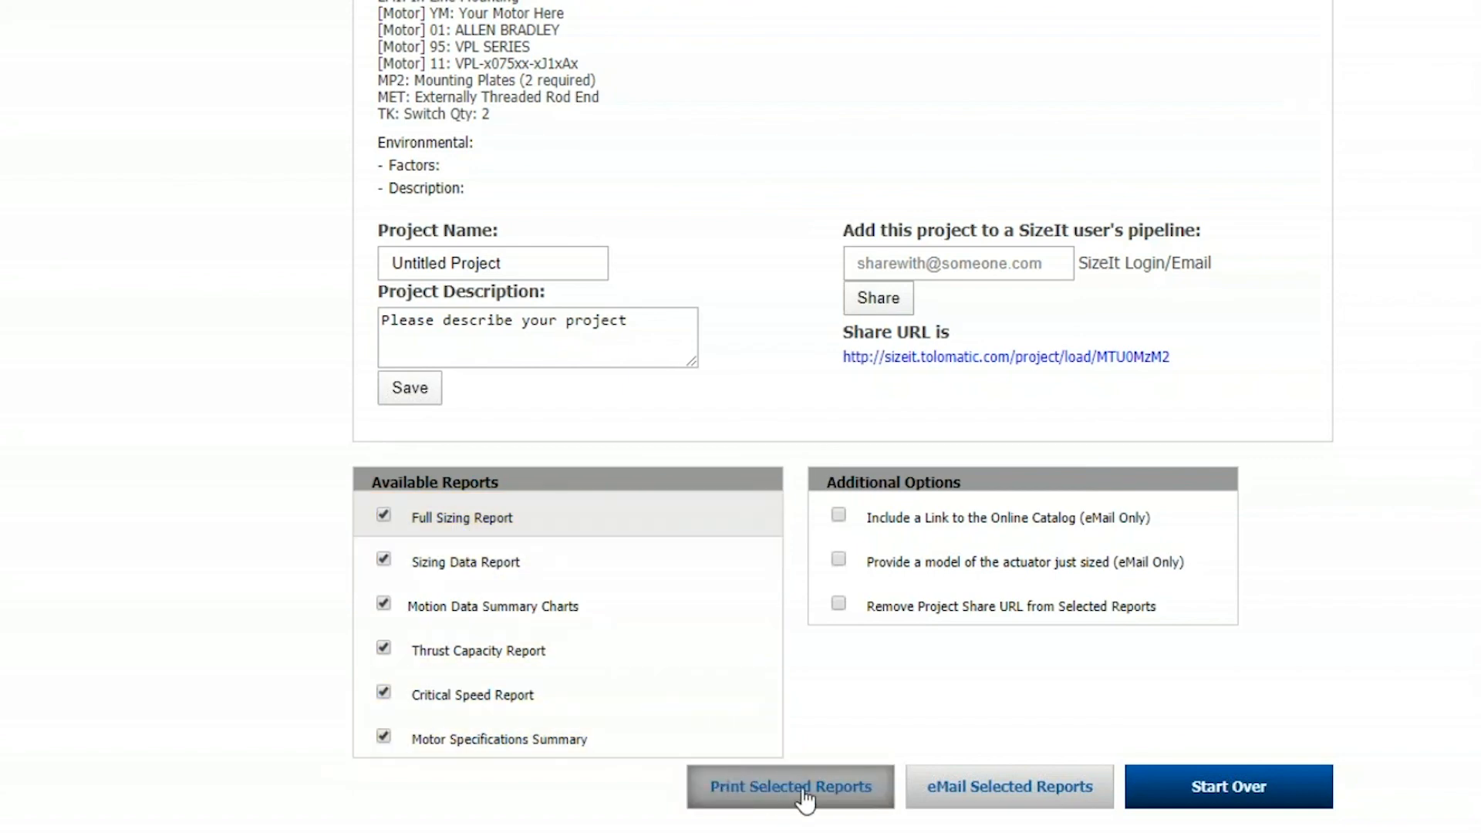
click(805, 801)
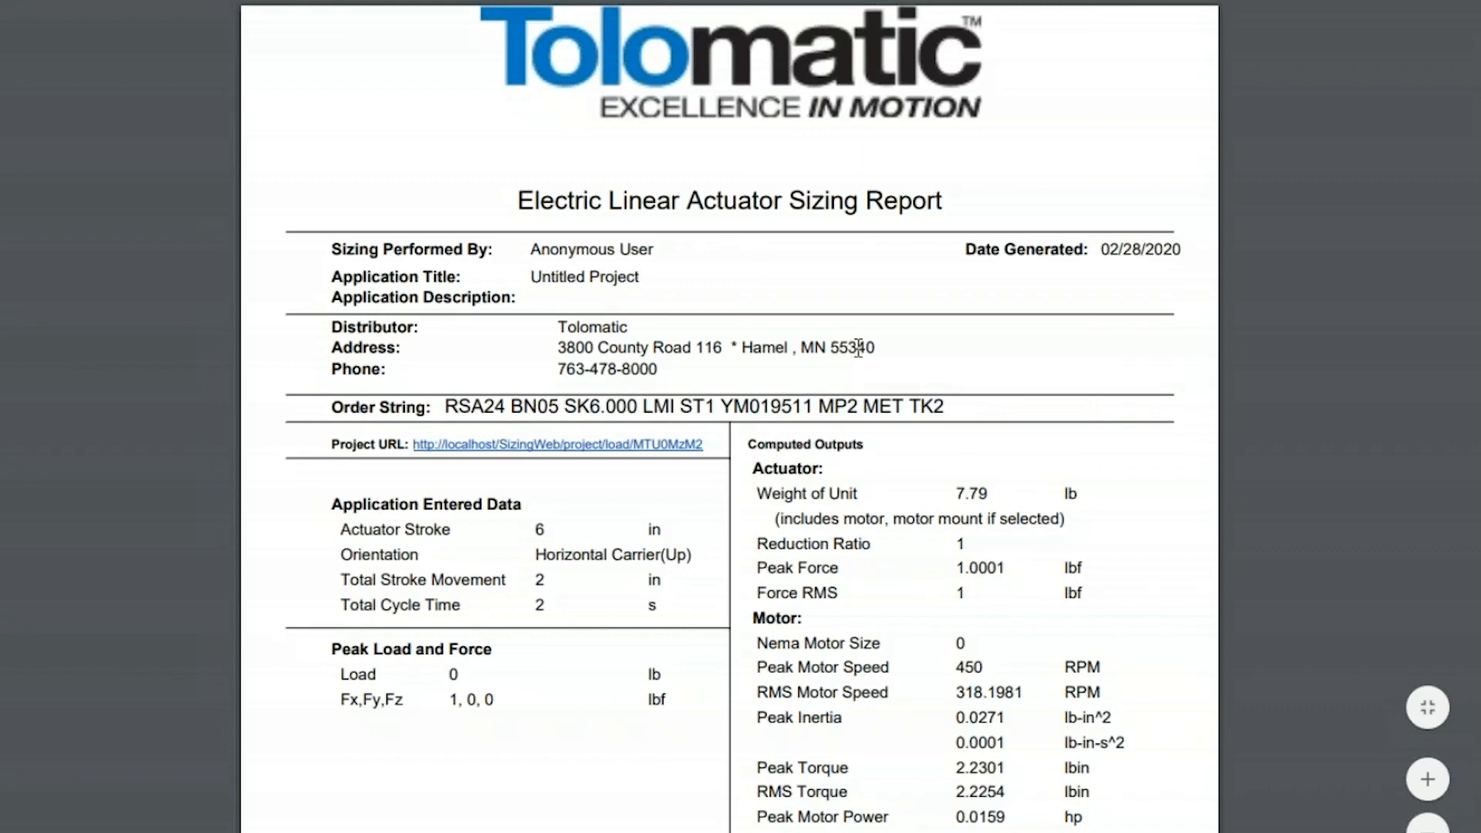
Review the first page of the sizing report, highlighting the actuator's order string and clearing the highlight
scroll(872, 353, down, 2)
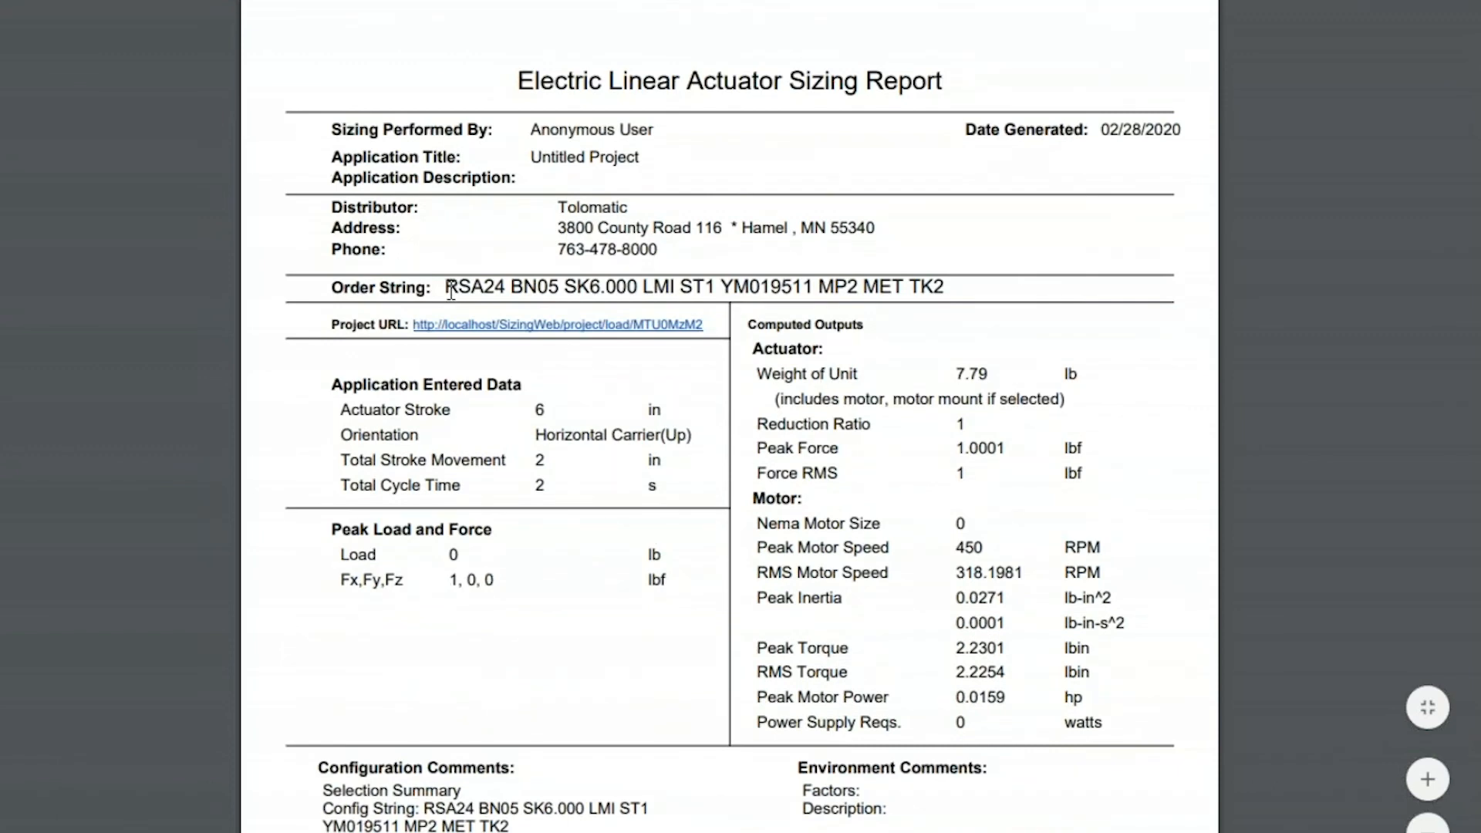
drag(450, 291, 961, 292)
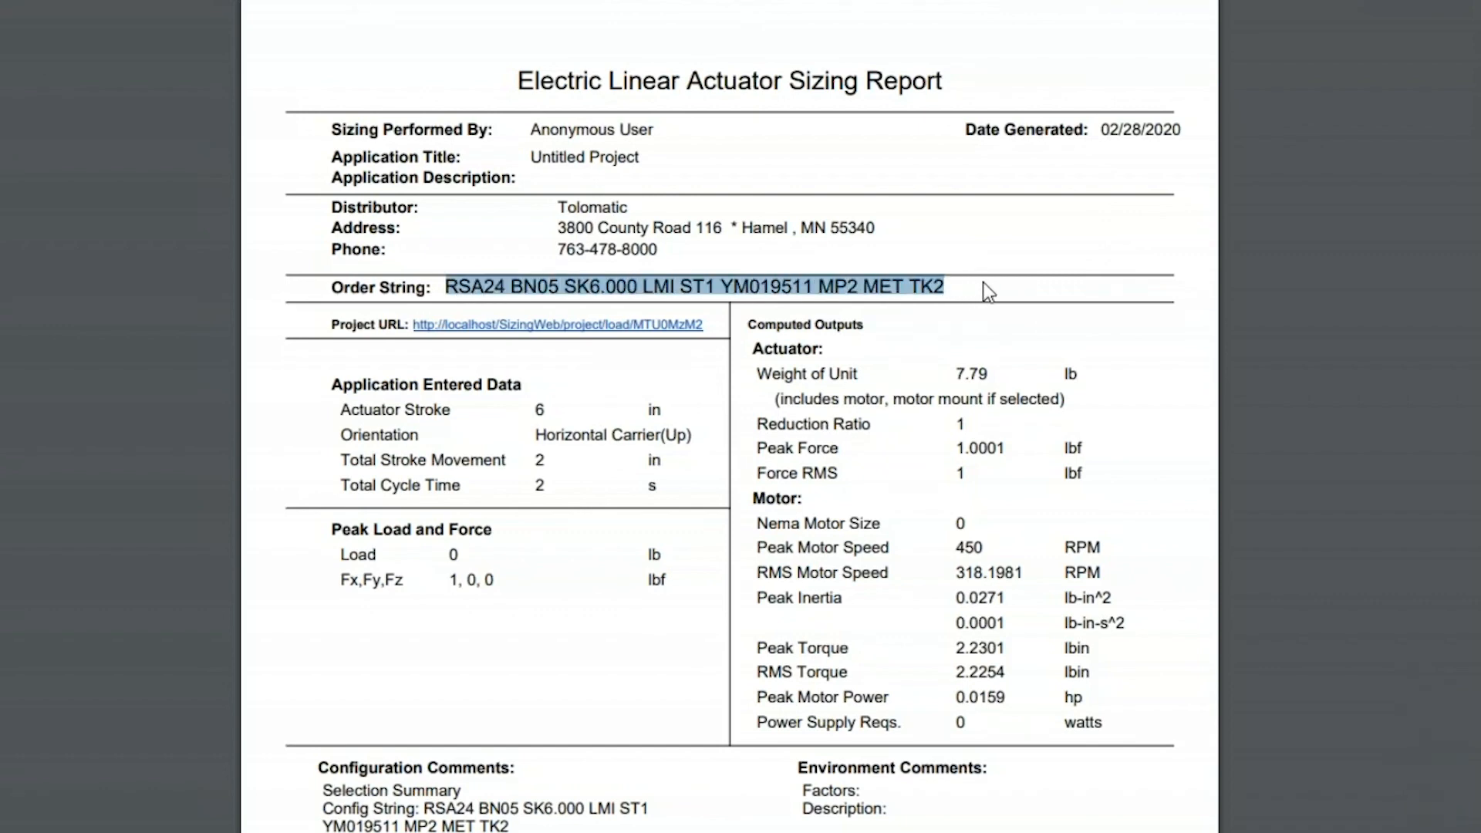
click(991, 326)
Examine the rest of the sizing report: configuration comments, motion profile data, screw/belt speed and force charts, and motor specifications
scroll(993, 325, down, 8)
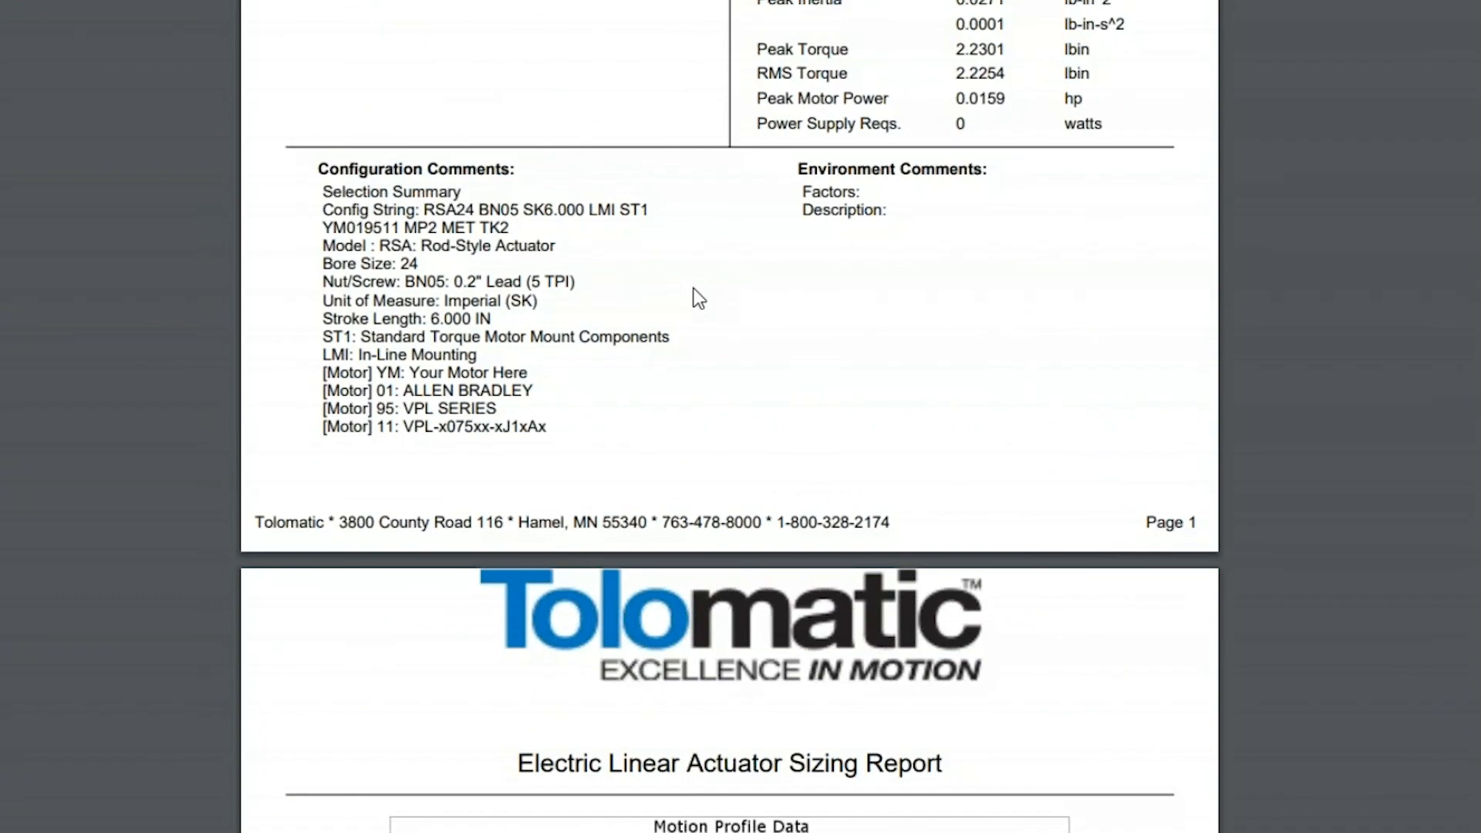
scroll(698, 299, down, 10)
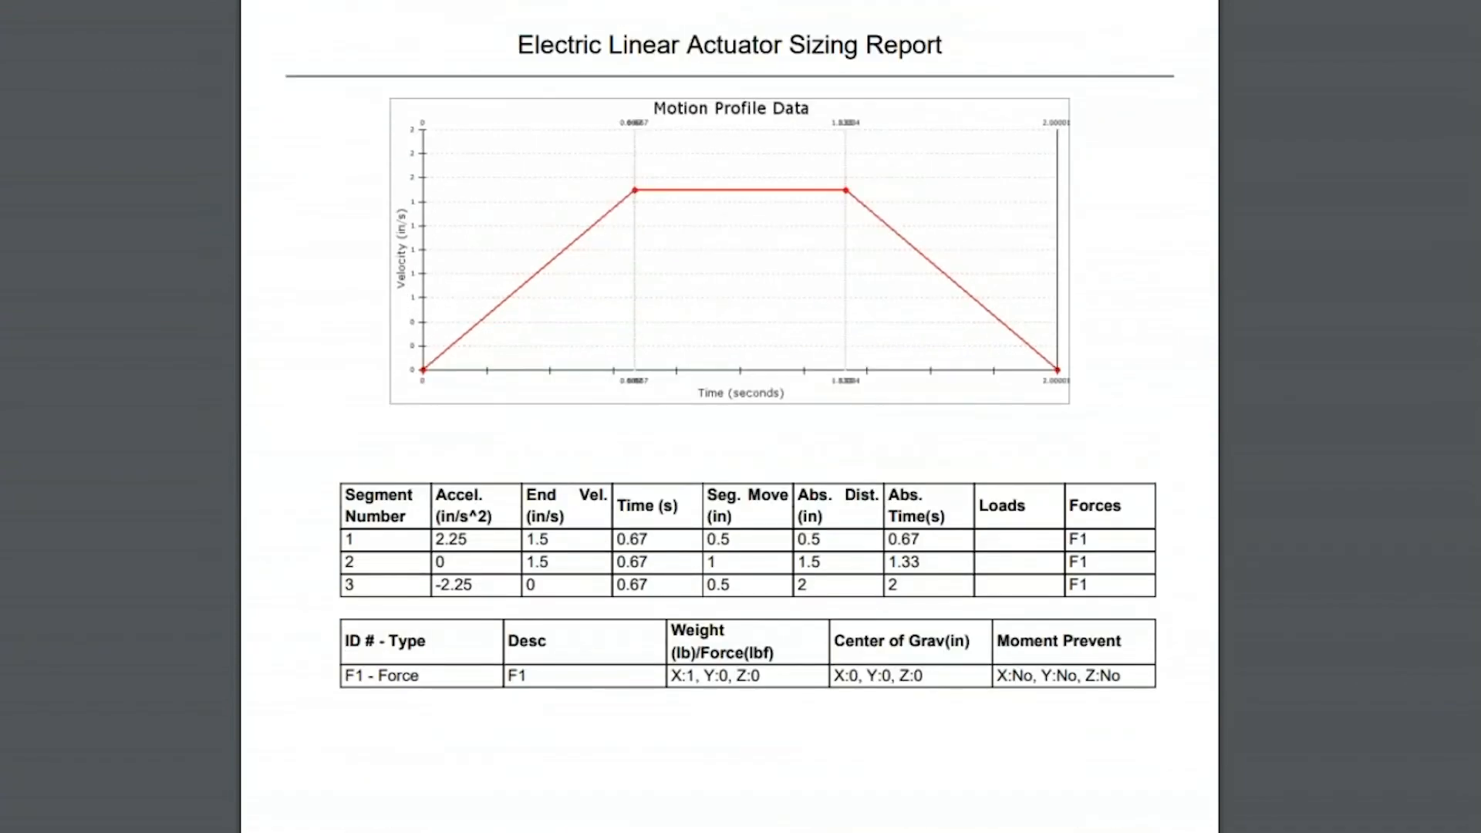
scroll(730, 416, down, 16)
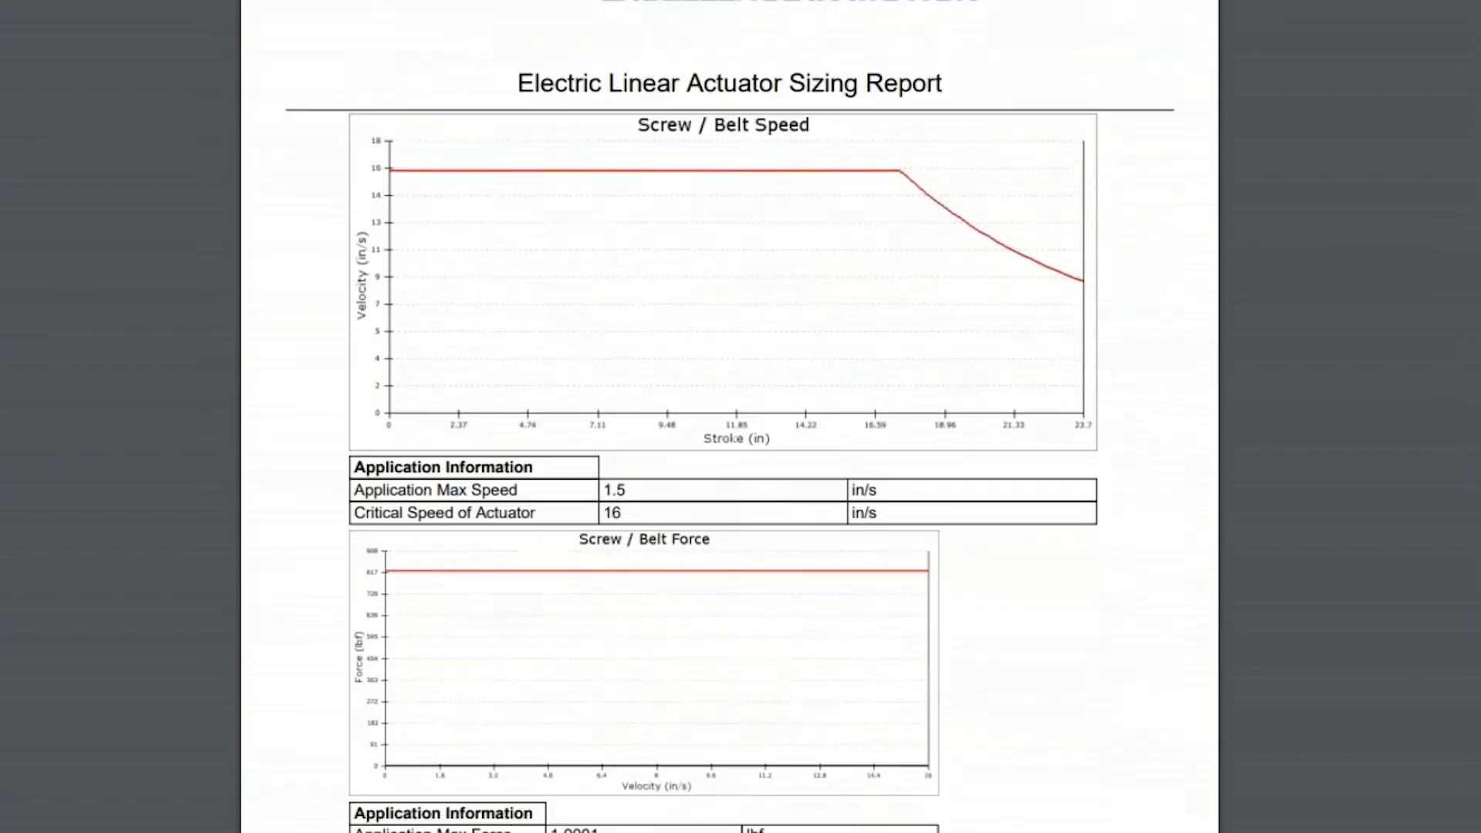
scroll(708, 283, down, 1)
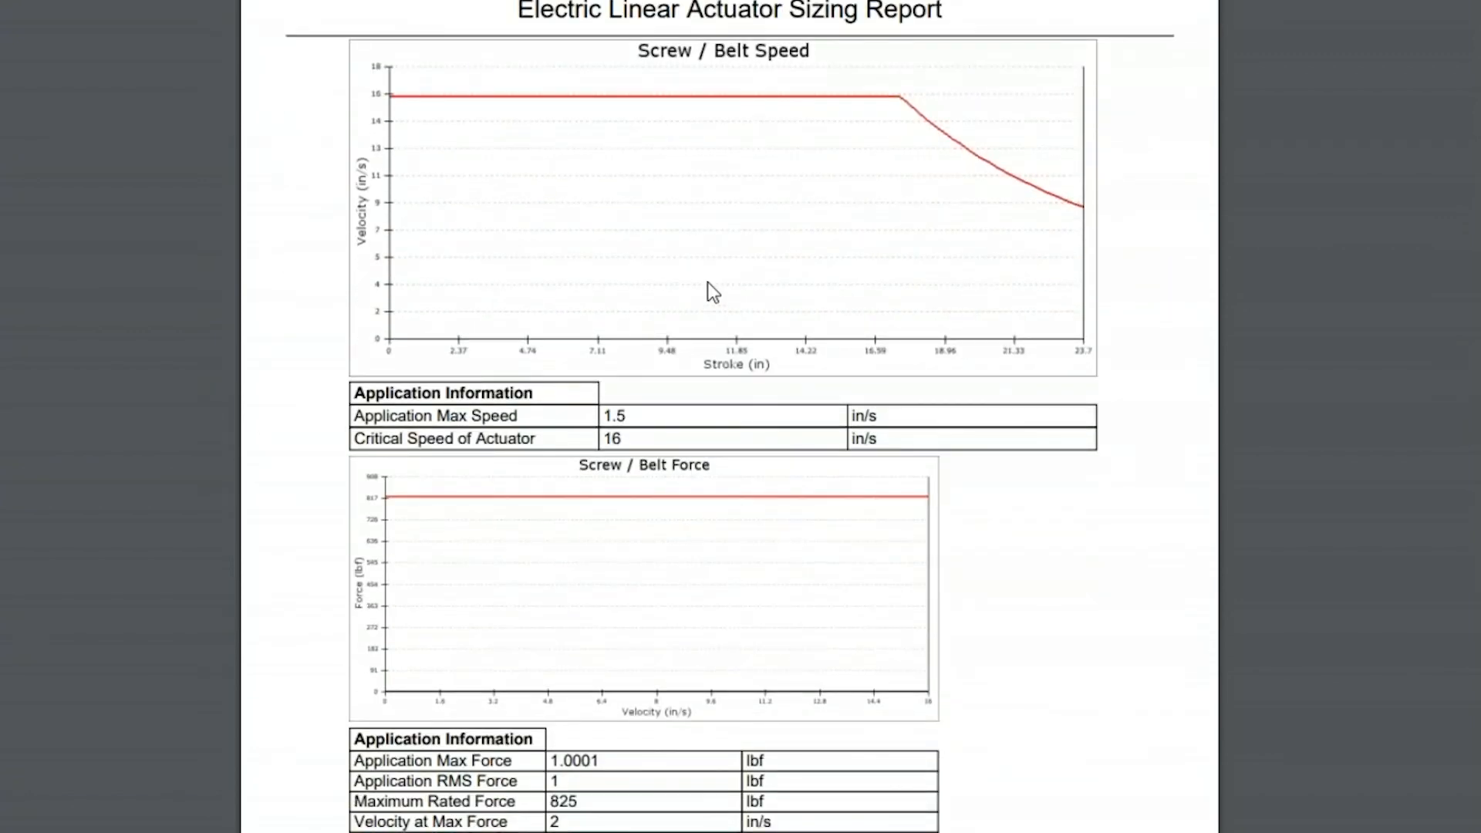
scroll(709, 283, down, 10)
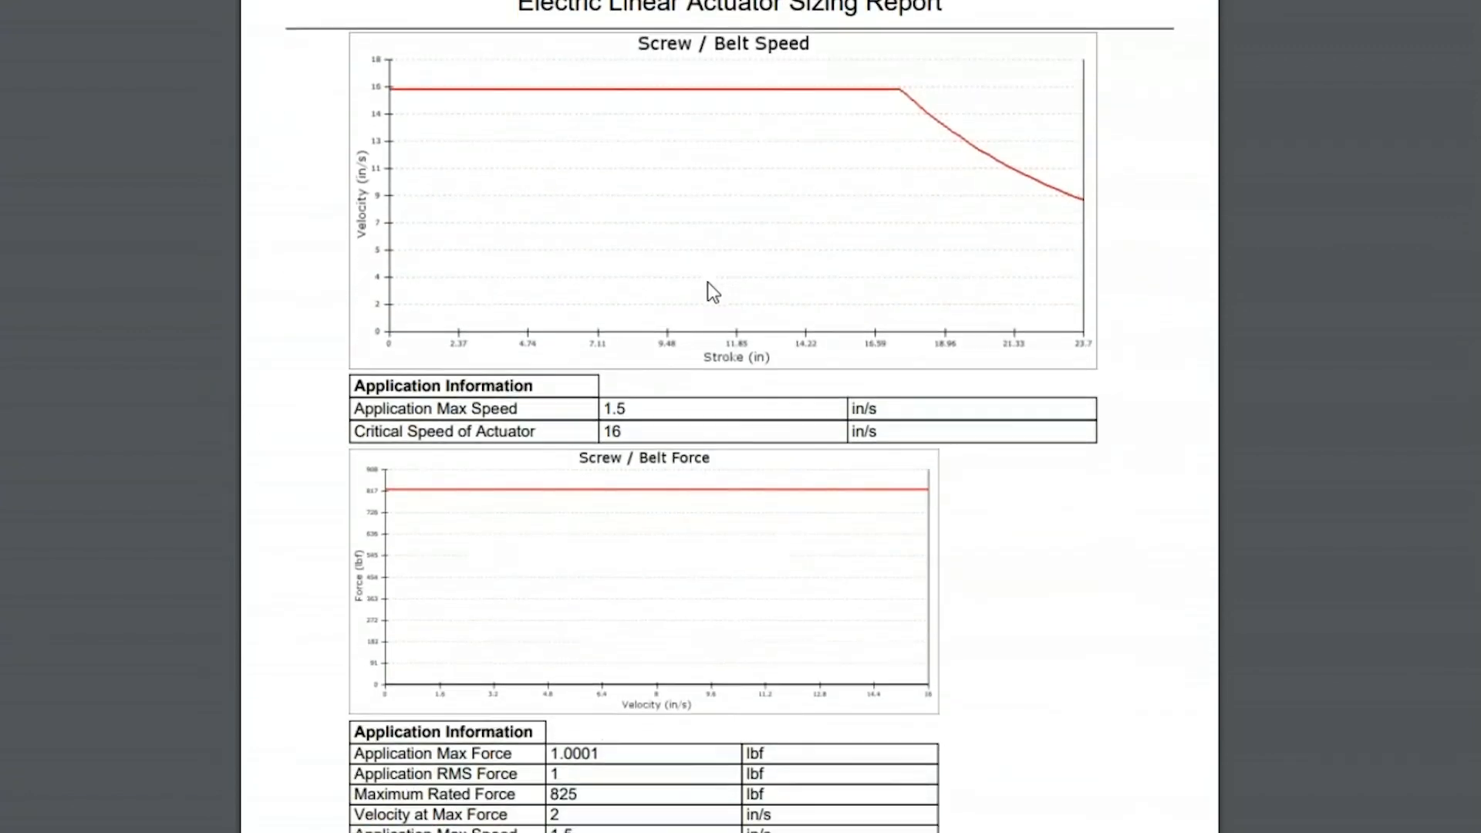
scroll(707, 283, down, 6)
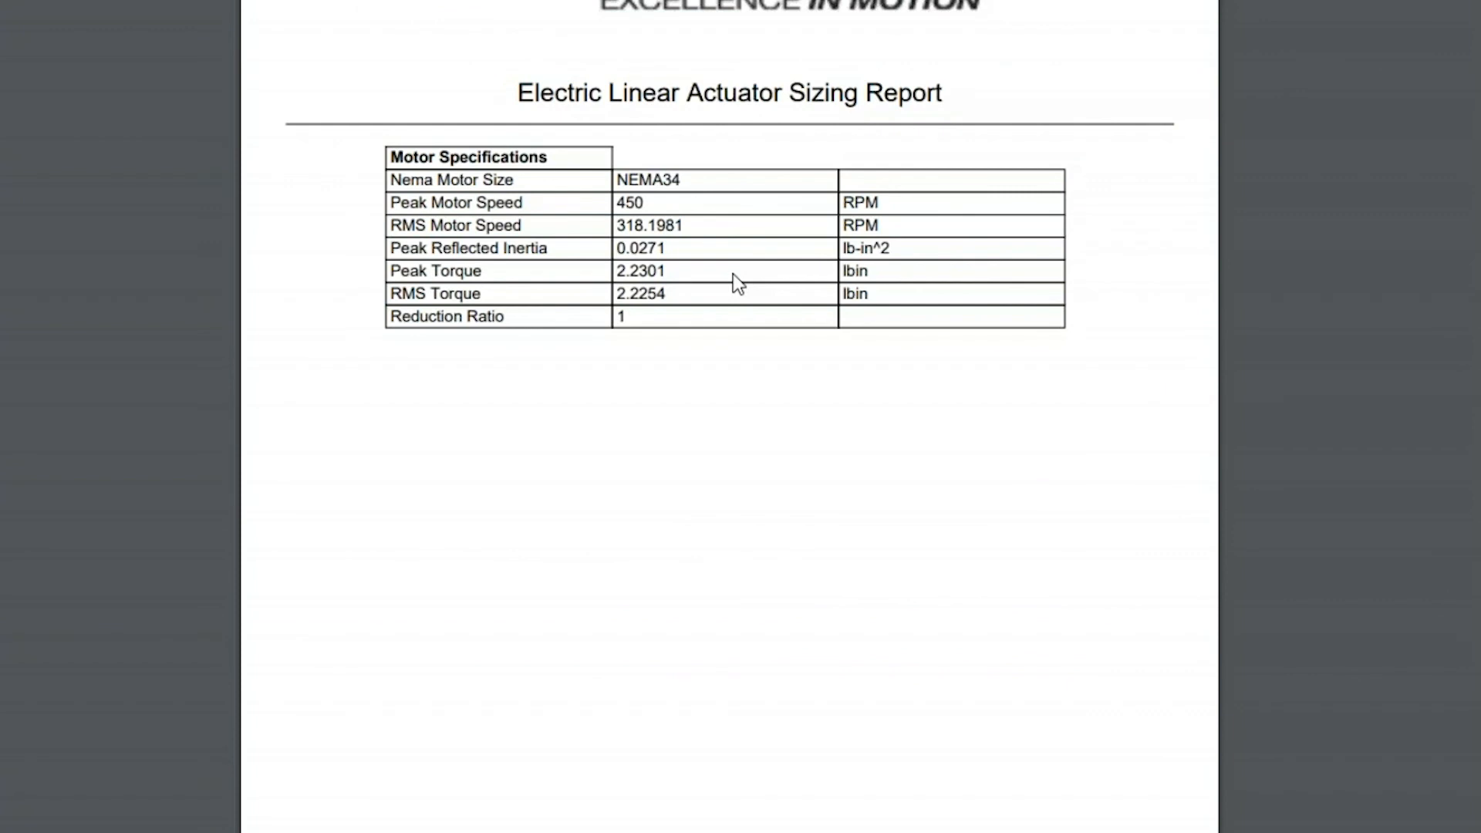
scroll(739, 283, up, 20)
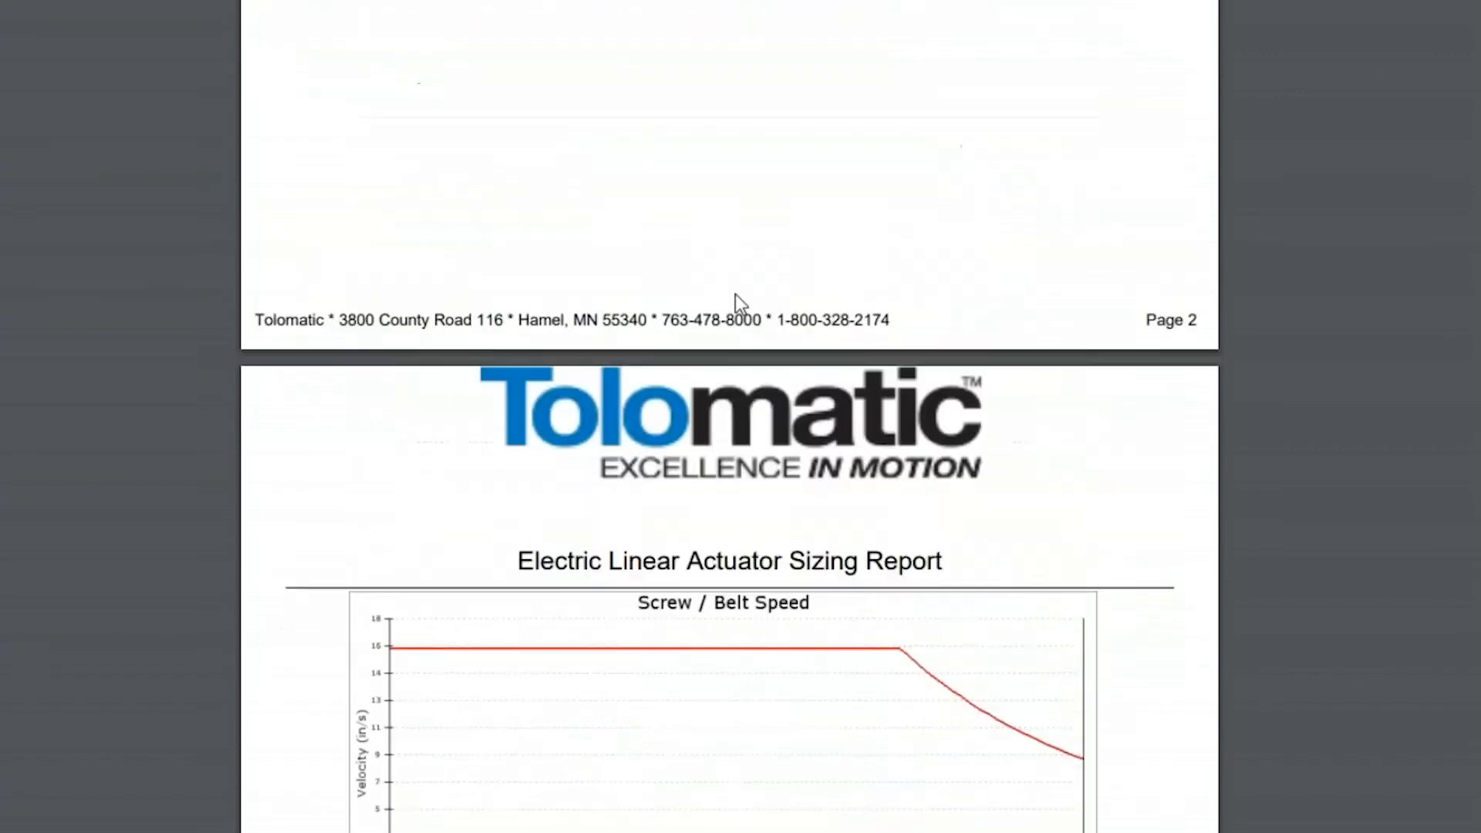
scroll(736, 295, up, 20)
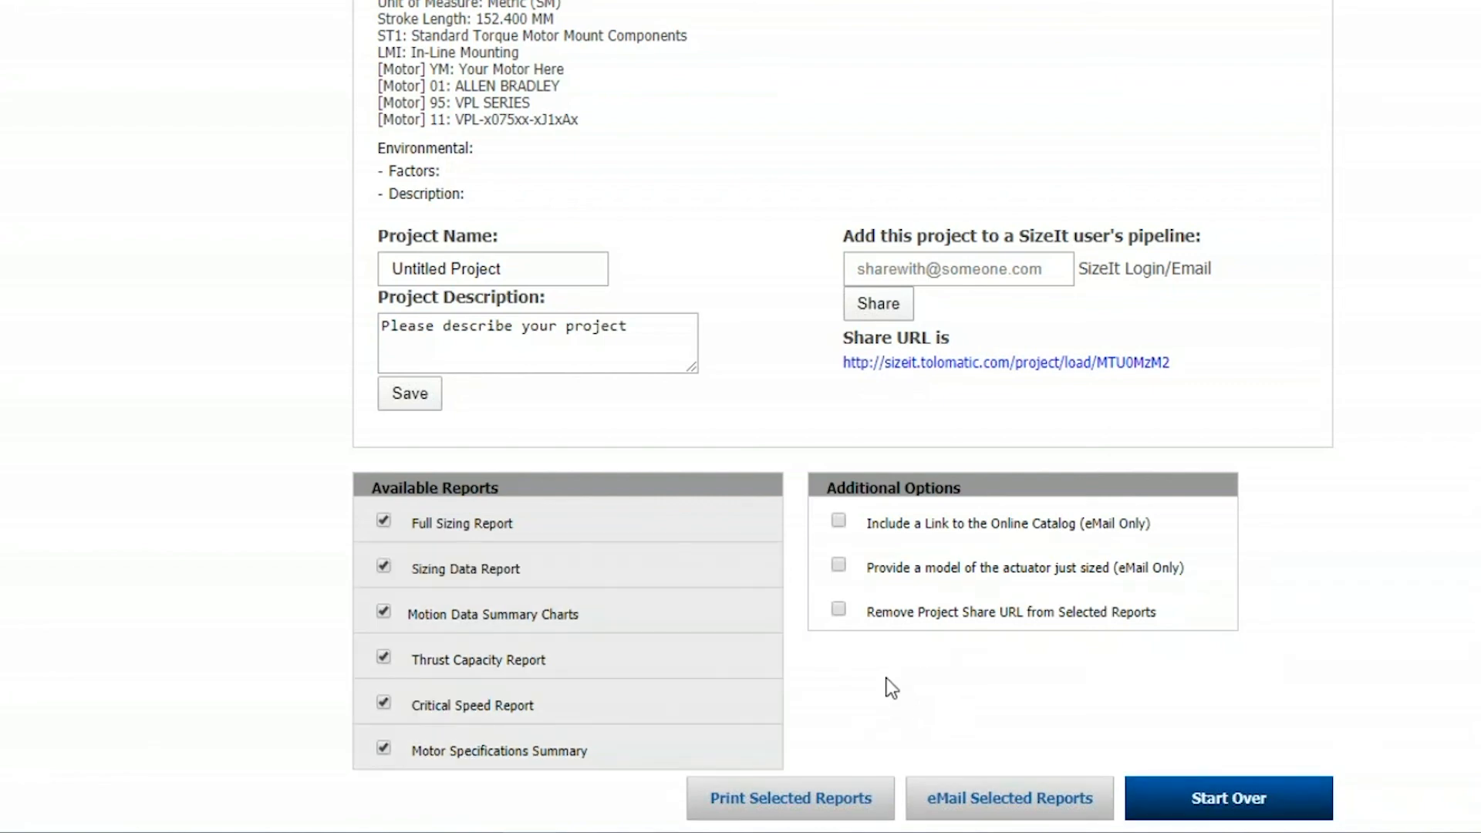
Include a model of the actuator just sized with the emailed reports, and highlight the product warnings in the ERD20 project summary
click(839, 566)
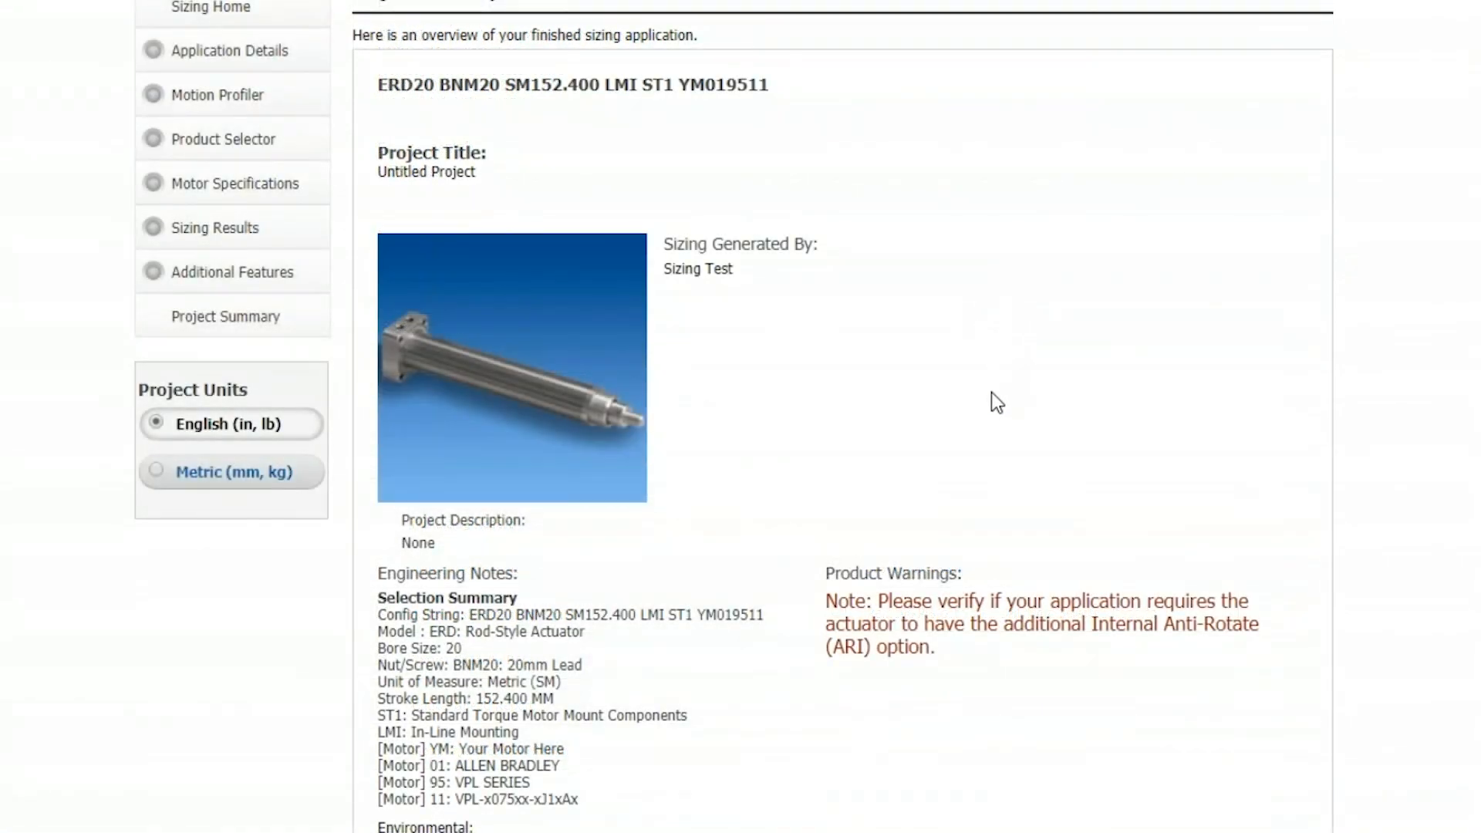
drag(825, 573, 937, 651)
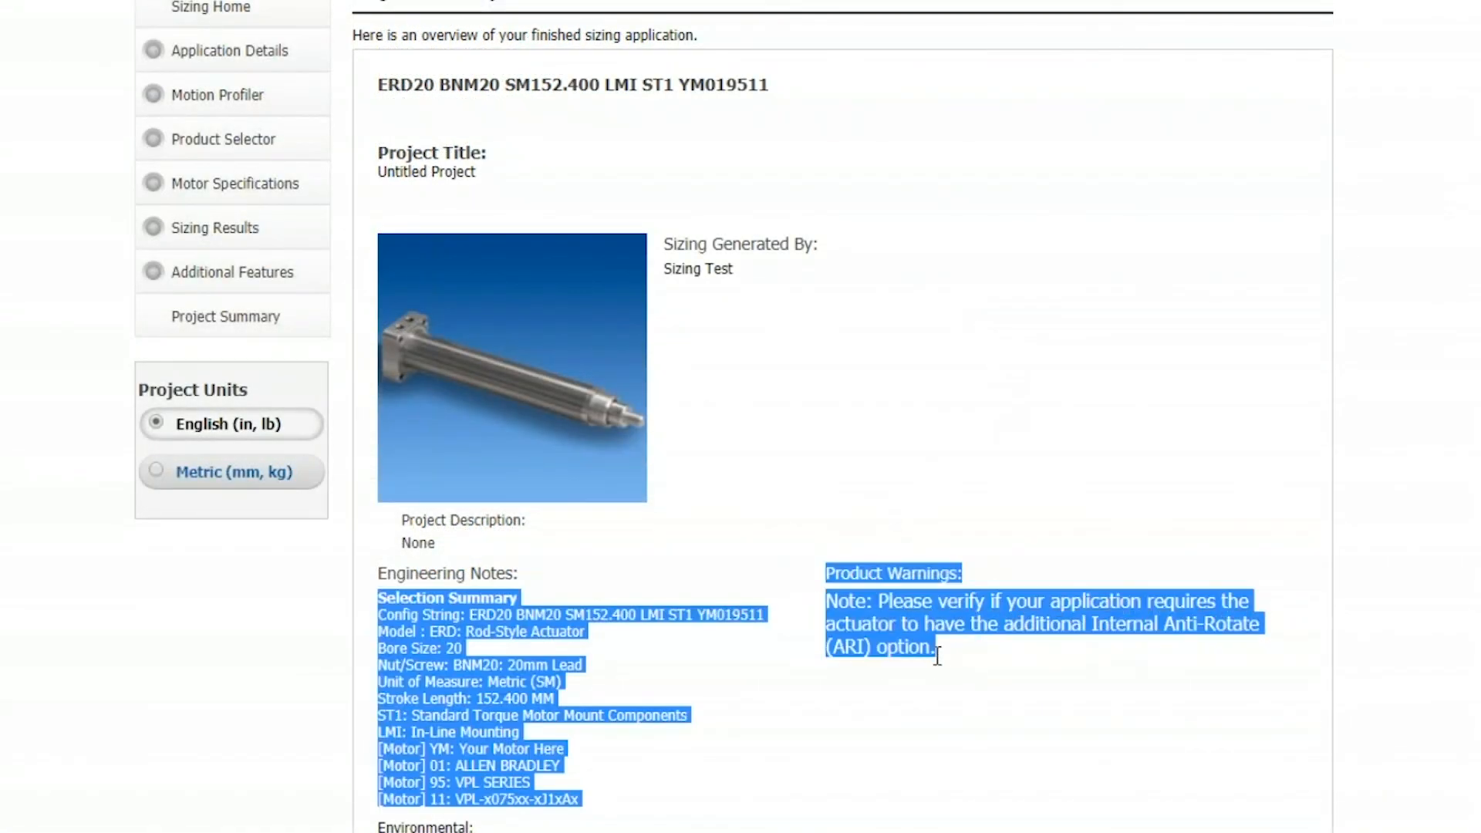
click(951, 656)
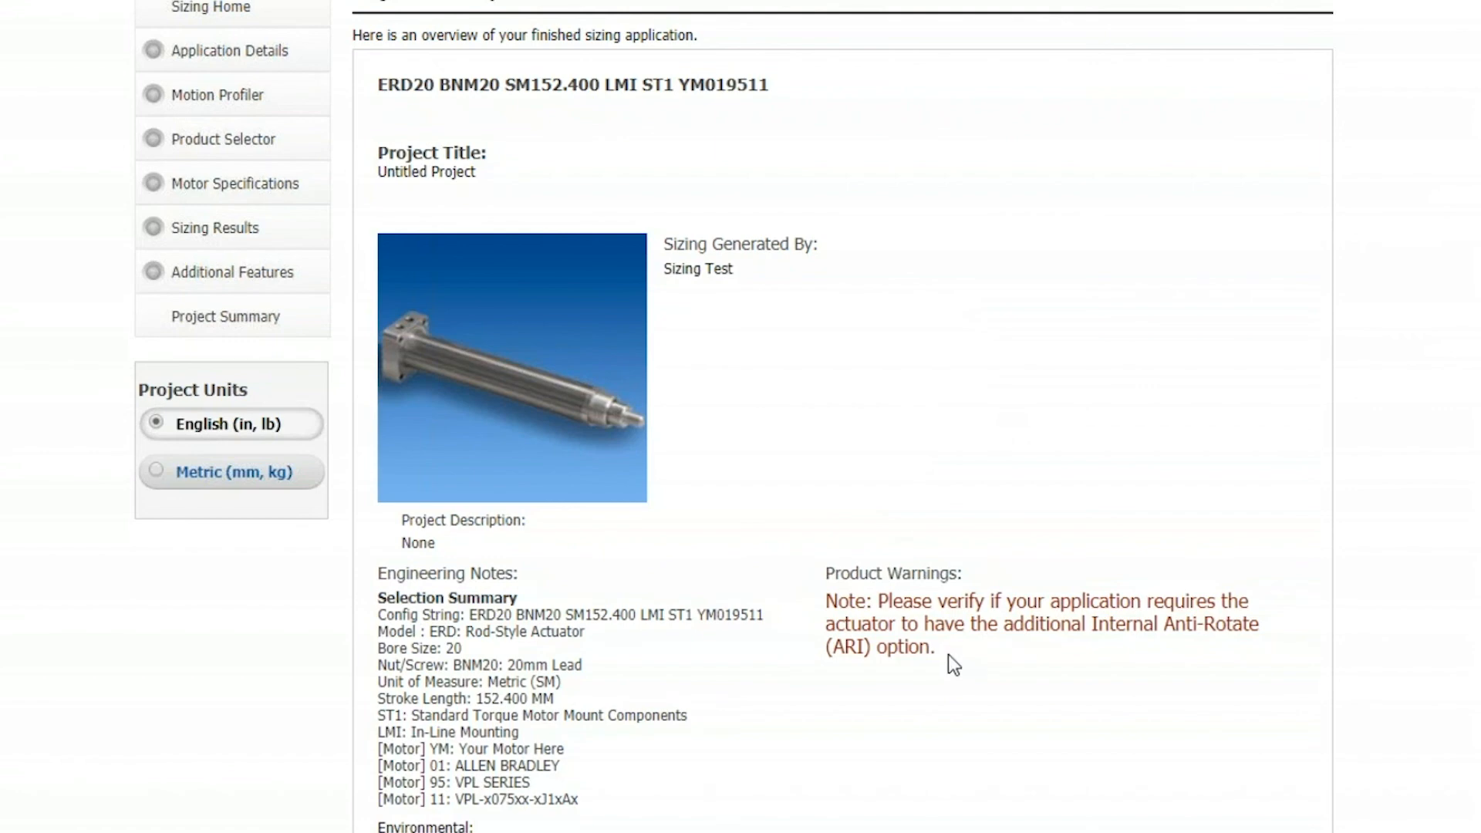